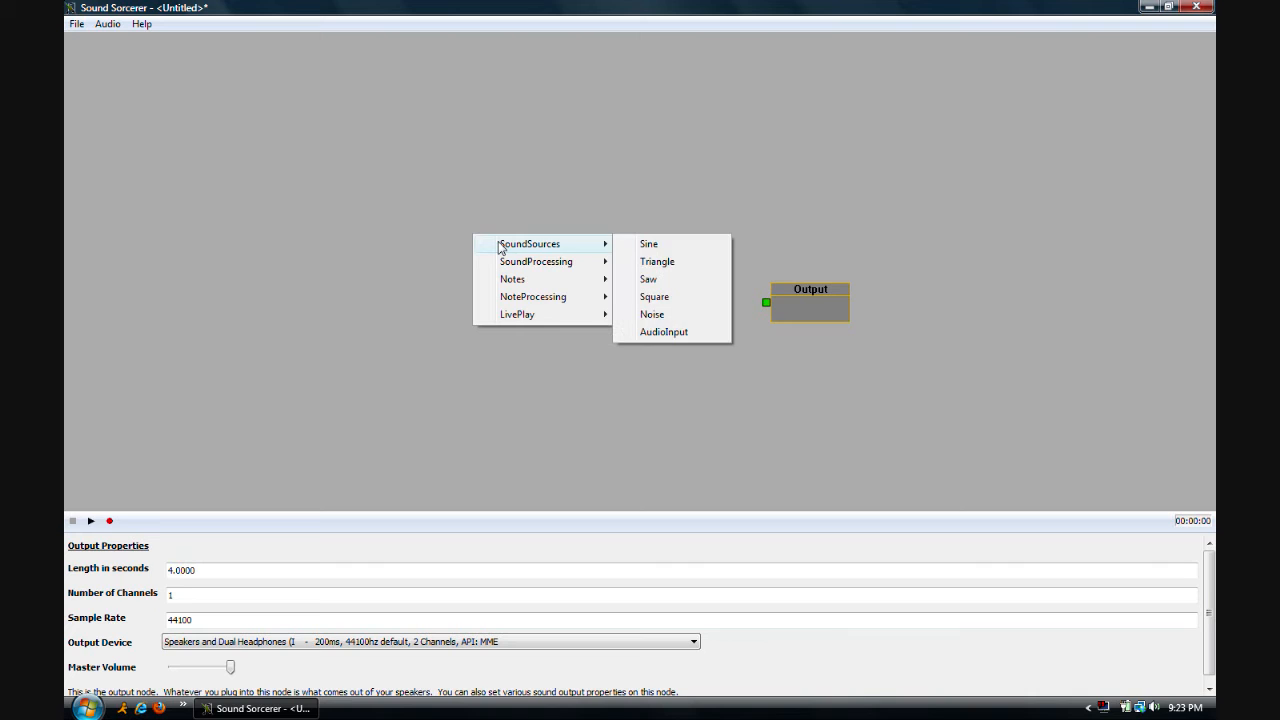
Add a Sine sound source connected to the Output node, and a Melody node connected to the Sine's input
{"action": "left_click", "coordinate": [622, 246]}
{"action": "left_click_drag", "start_coordinate": [528, 254], "coordinate": [682, 305]}
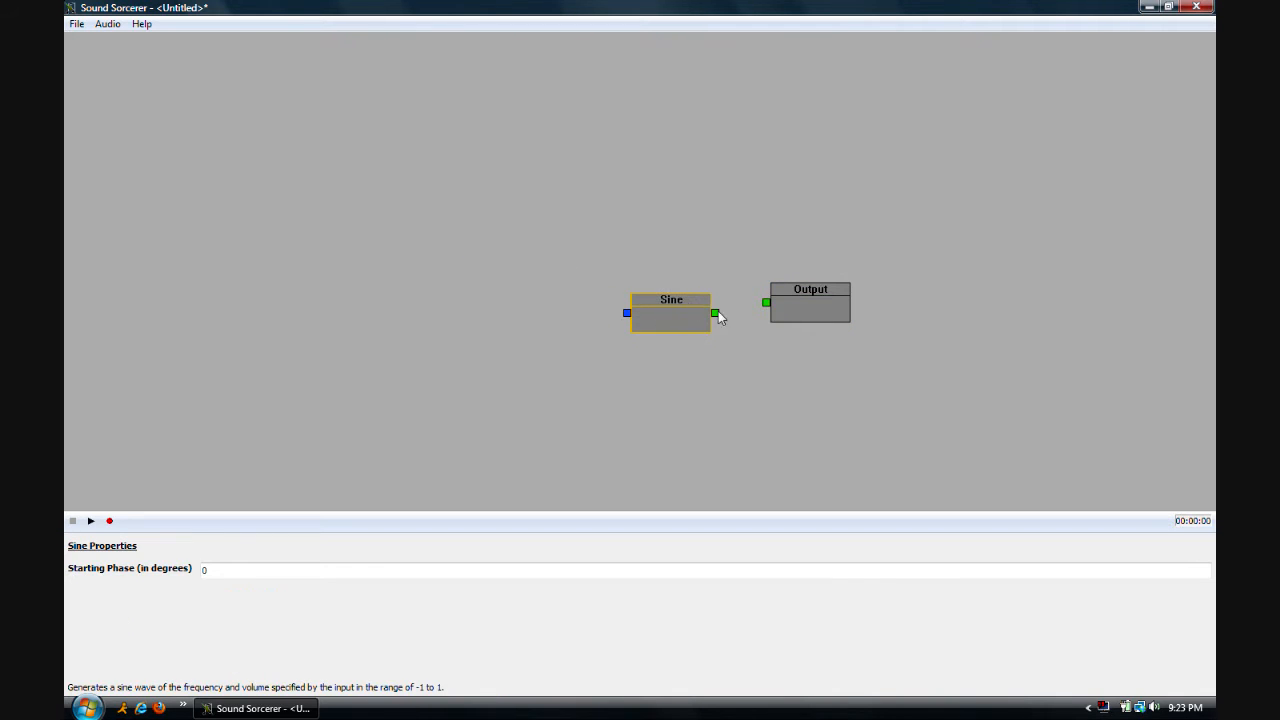
{"action": "right_click", "coordinate": [413, 297]}
{"action": "mouse_move", "coordinate": [486, 343]}
{"action": "left_click", "coordinate": [616, 346]}
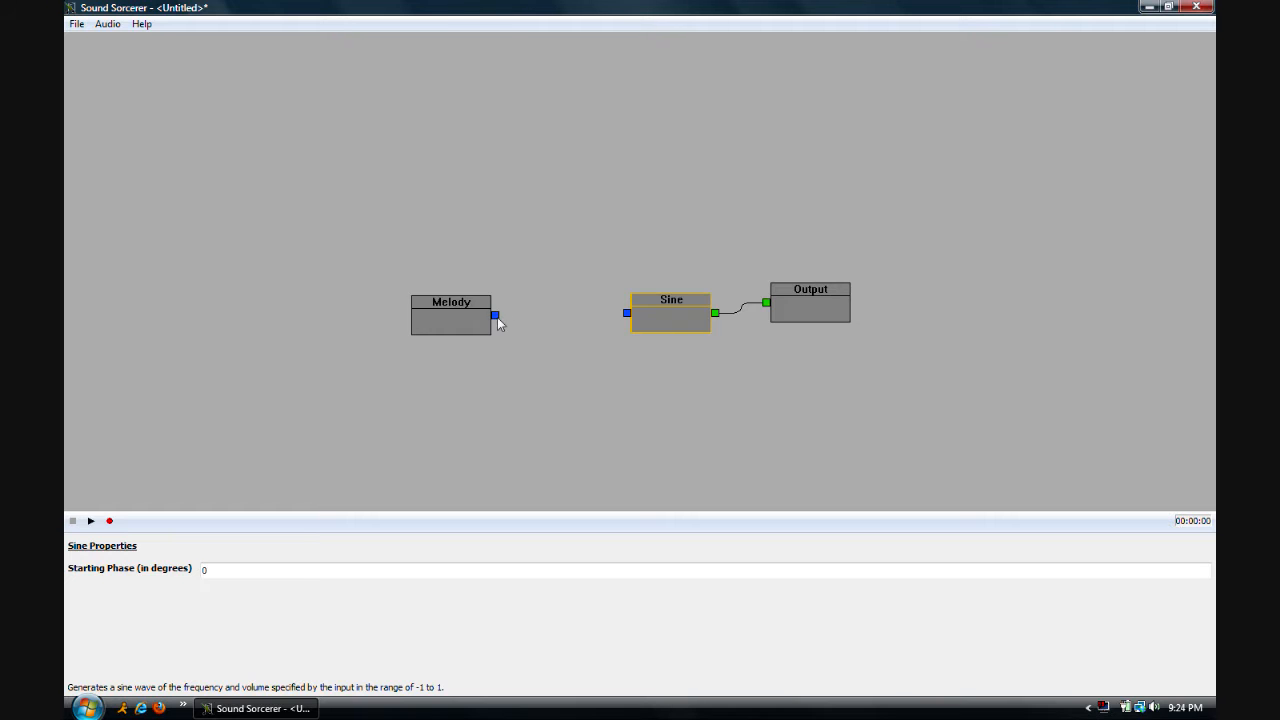
{"action": "left_click_drag", "start_coordinate": [494, 305], "coordinate": [627, 313]}
{"action": "left_click_drag", "start_coordinate": [460, 311], "coordinate": [536, 285]}
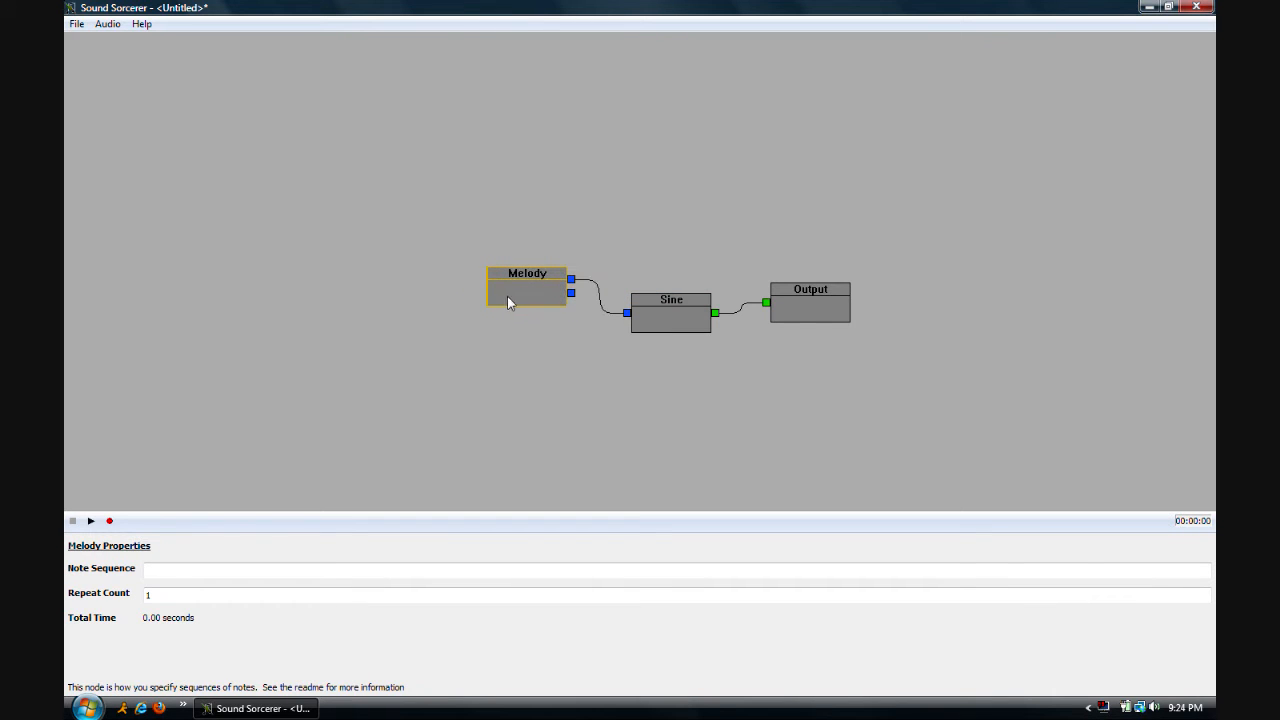
Set the Melody's note sequence to "style nice length 0.5 B A G R B A G R length 0.25 A A A A B B B B length 0.5 B A G R"
{"action": "left_click", "coordinate": [365, 569]}
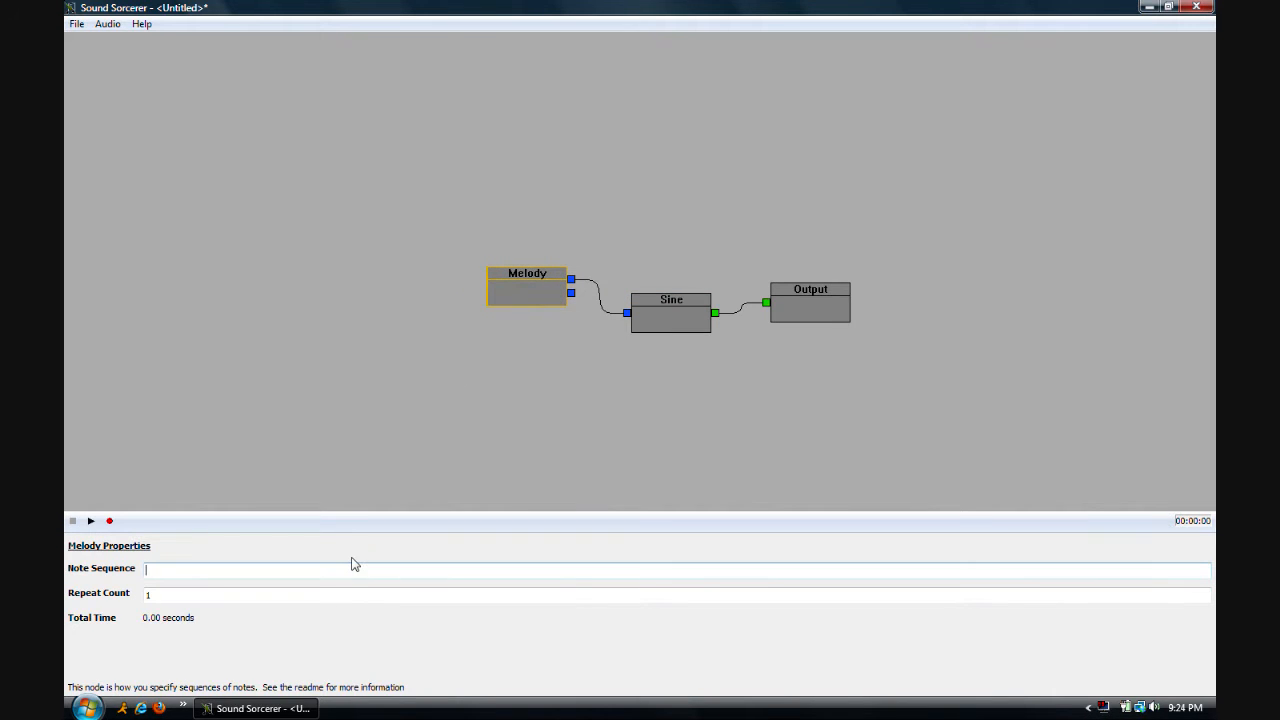
{"action": "type", "text": "style nice length 0.5 B A G"}
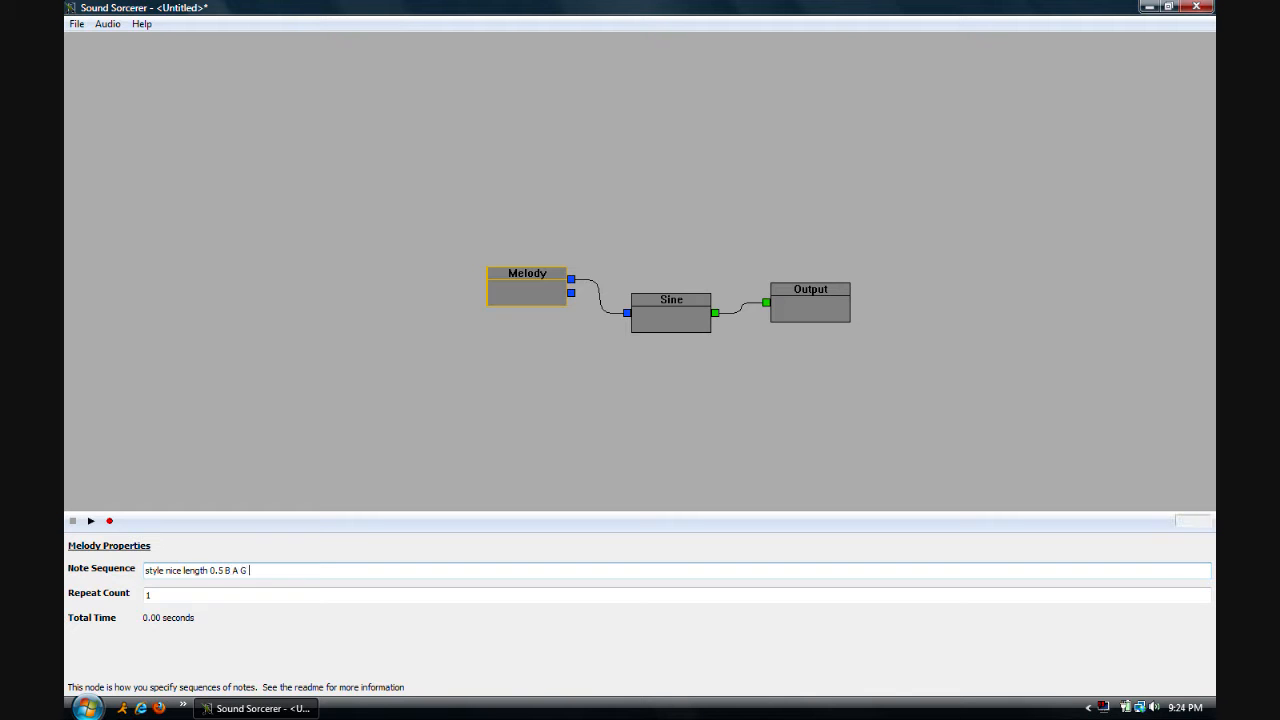
{"action": "type", "text": " R B A G R length -0"}
{"action": "key", "text": "BackSpace"}
{"action": "key", "text": "BackSpace"}
{"action": "type", "text": "0.25"}
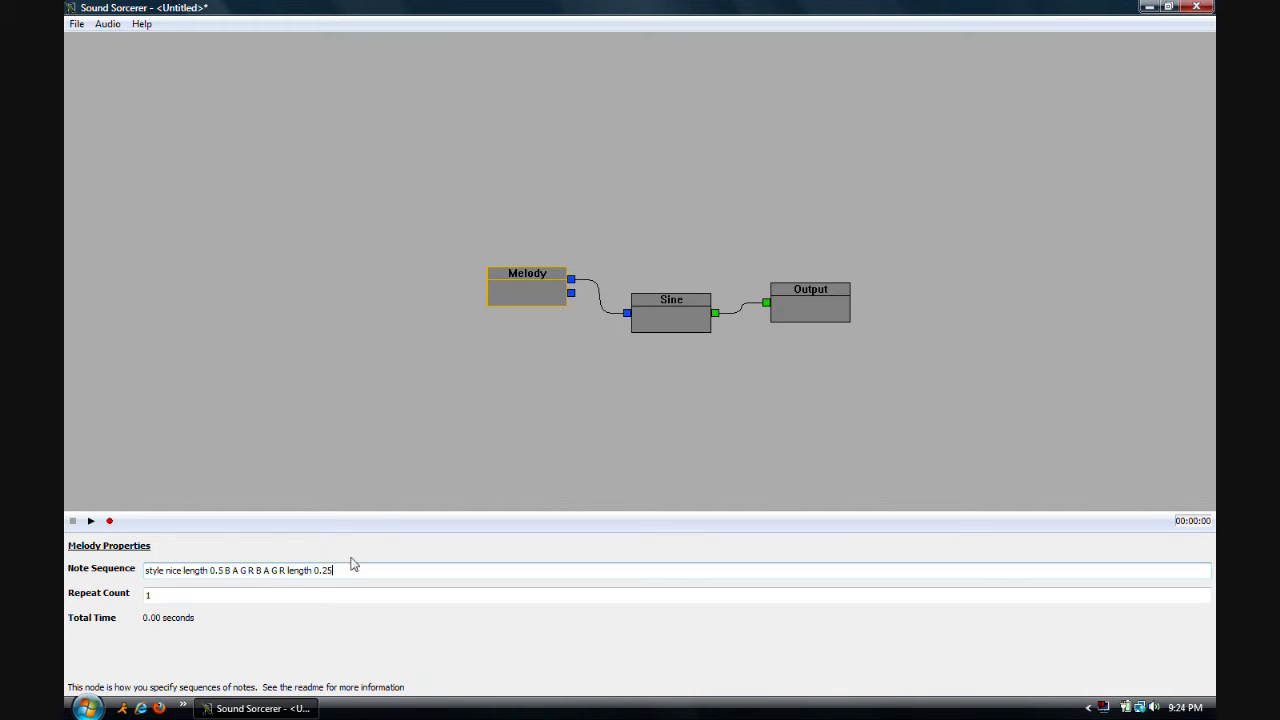
{"action": "type", "text": " A A A A B B B B length 0.5 B A G R"}
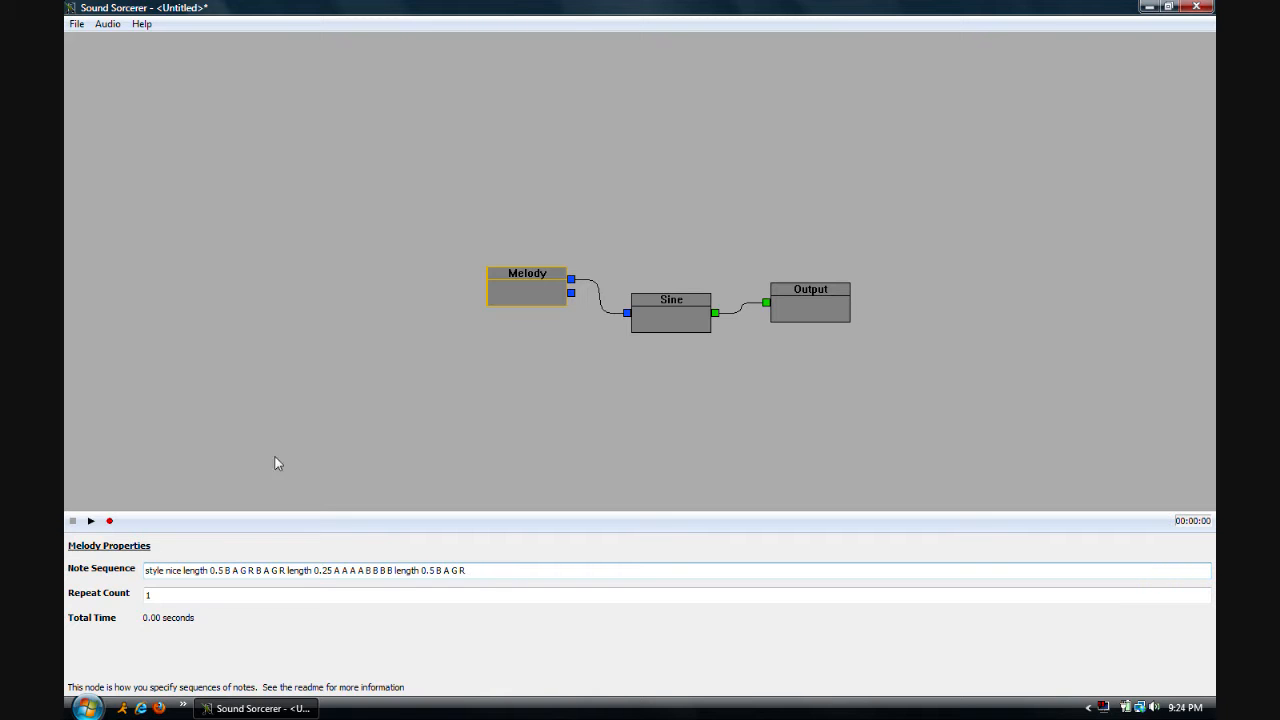
Play back the melody through the Sine node, and stop playback
{"action": "left_click", "coordinate": [294, 384]}
{"action": "key", "text": "space"}
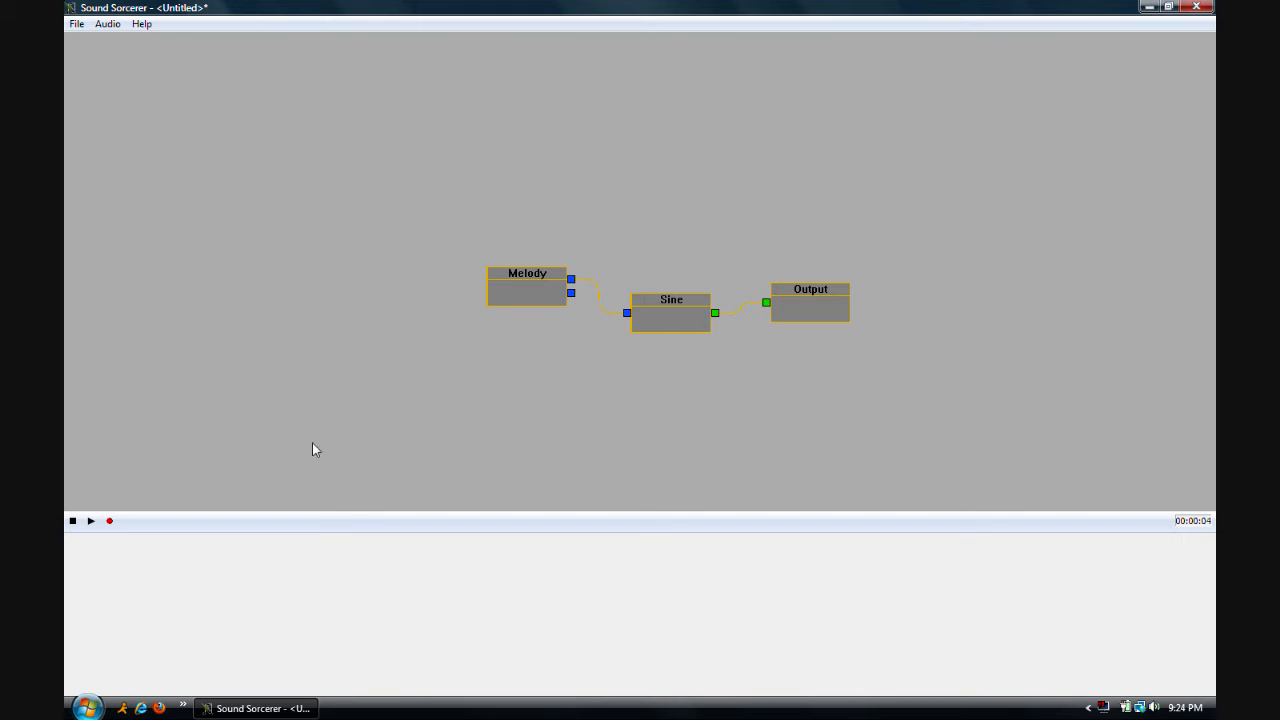
{"action": "left_click", "coordinate": [73, 521]}
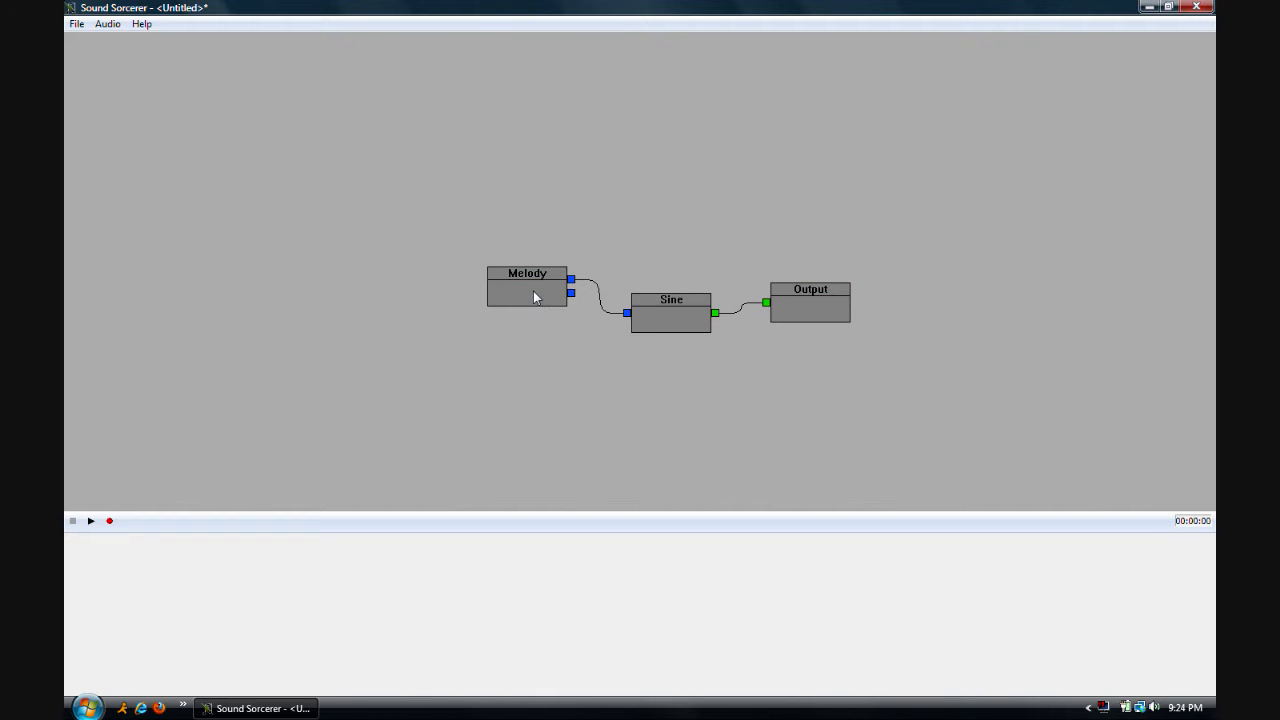
Disconnect the Melody node from the Sine and move it away to make room between them
{"action": "left_click", "coordinate": [535, 297]}
{"action": "left_click", "coordinate": [470, 570]}
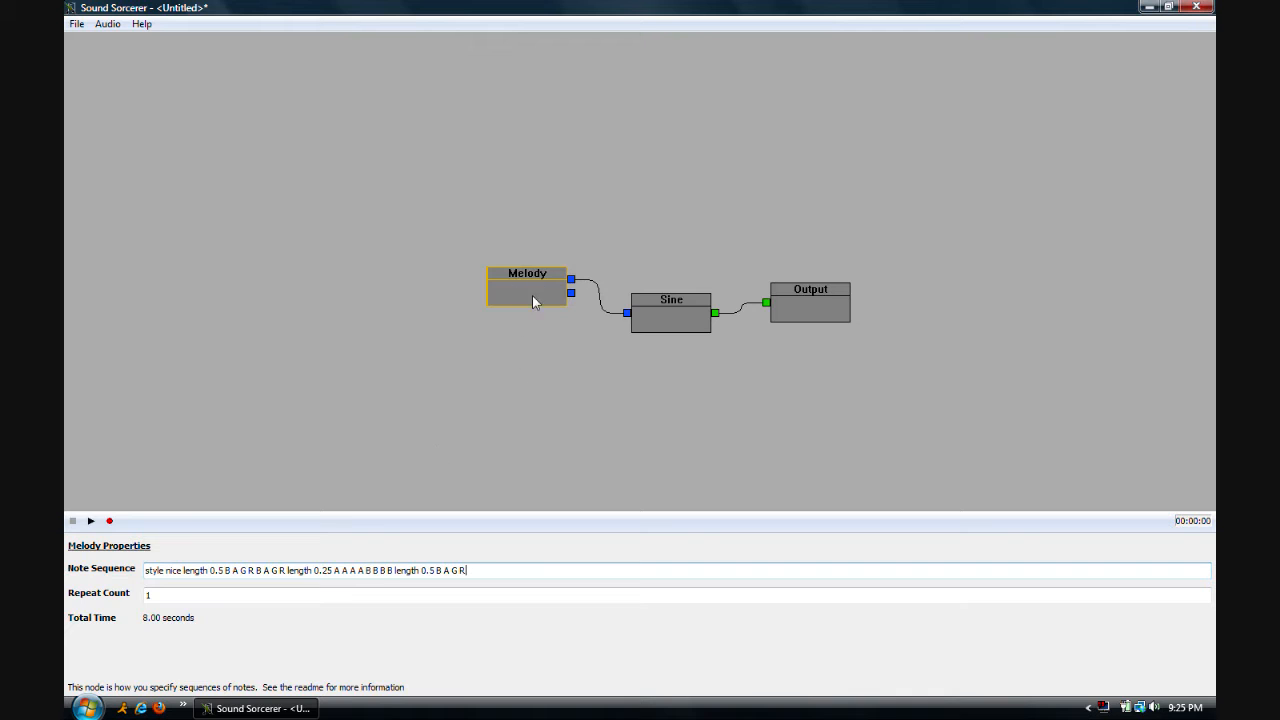
{"action": "left_click_drag", "start_coordinate": [535, 298], "coordinate": [462, 290]}
{"action": "left_click", "coordinate": [497, 273]}
{"action": "left_click_drag", "start_coordinate": [455, 285], "coordinate": [308, 266]}
Add a Sequencer node between Melody and Sine and connect its output to the Sine's input
{"action": "right_click", "coordinate": [468, 257]}
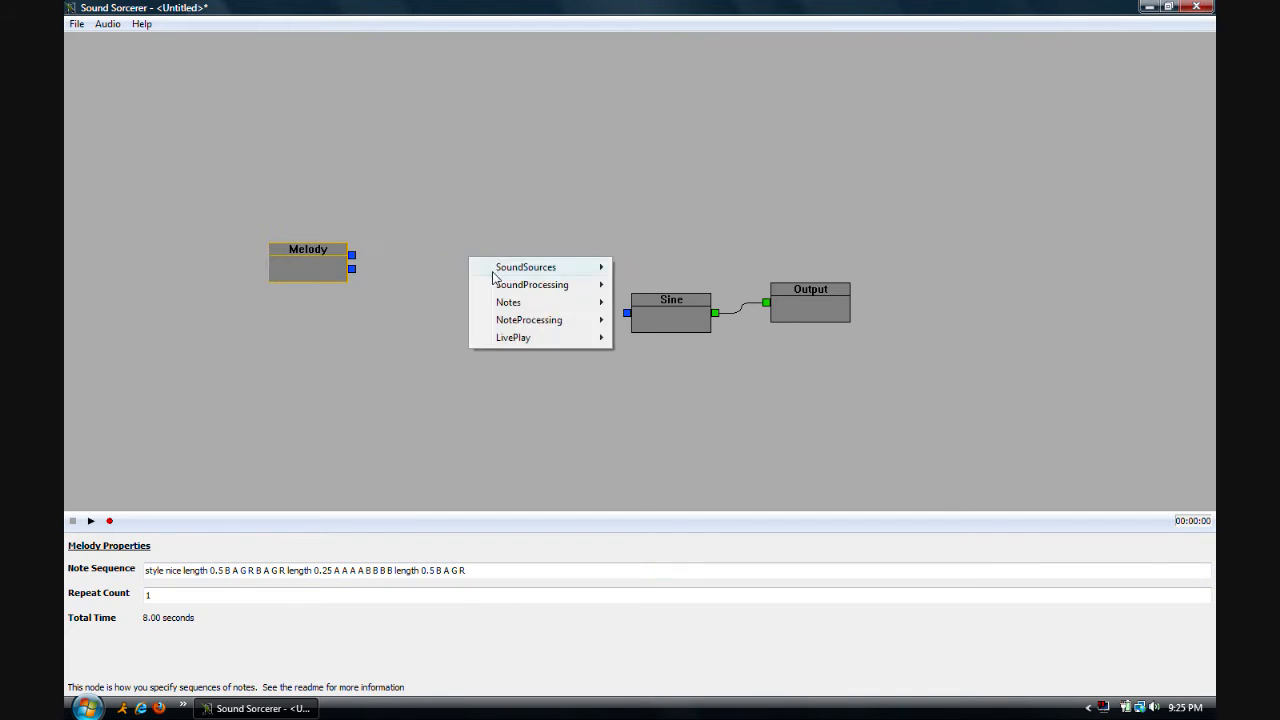
{"action": "mouse_move", "coordinate": [506, 304]}
{"action": "left_click", "coordinate": [648, 321]}
{"action": "left_click_drag", "start_coordinate": [551, 276], "coordinate": [628, 314]}
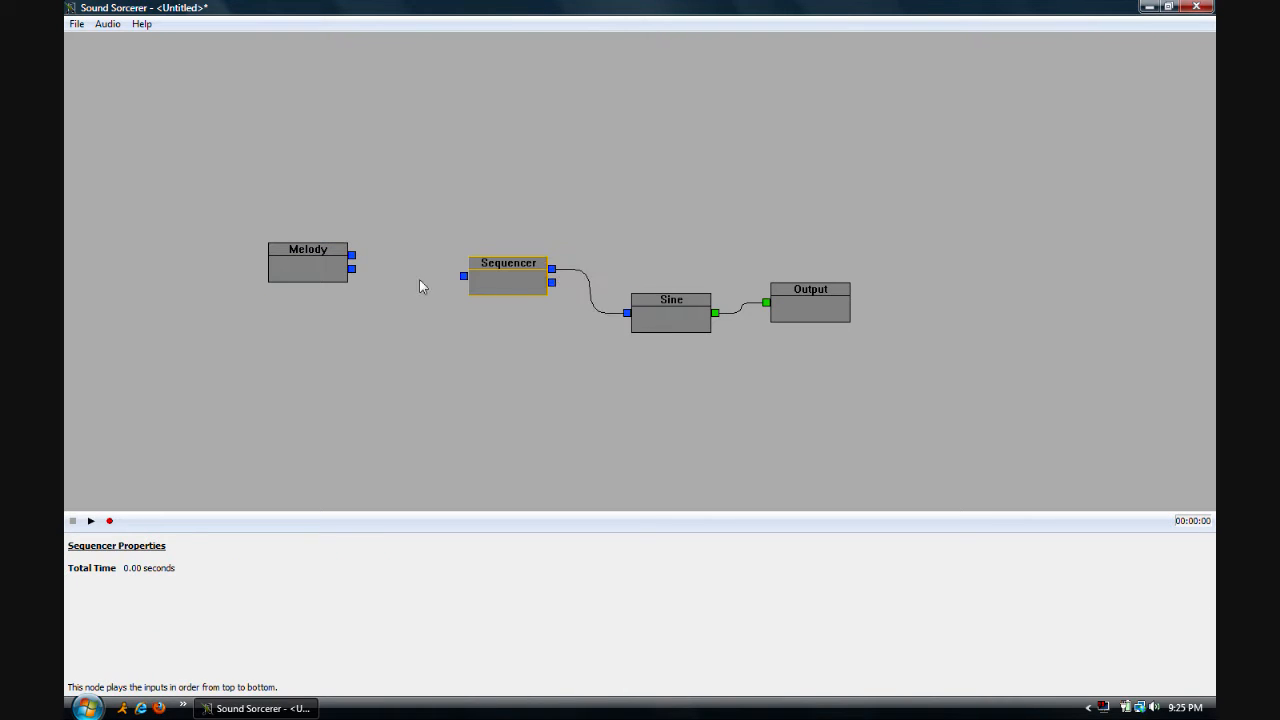
Replace the existing Melody node with a new, empty Melody connected to the Sequencer's input
{"action": "left_click", "coordinate": [320, 270]}
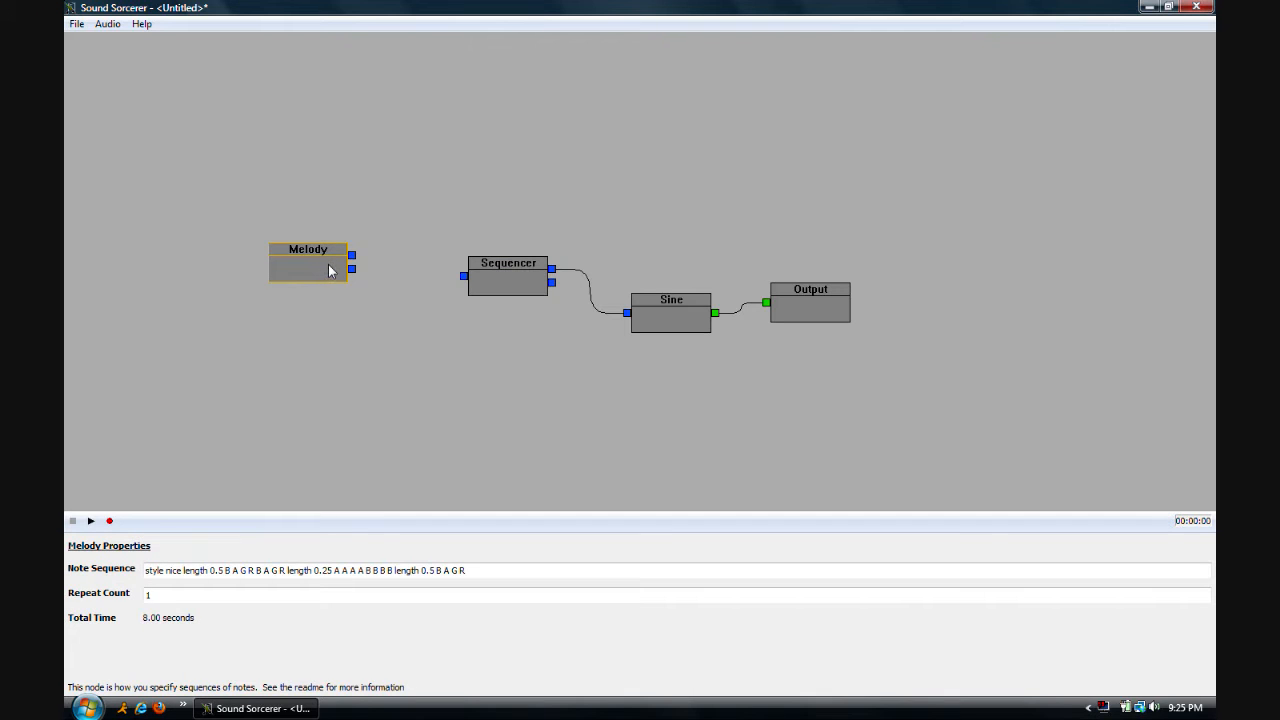
{"action": "key", "text": "Delete"}
{"action": "right_click", "coordinate": [325, 245]}
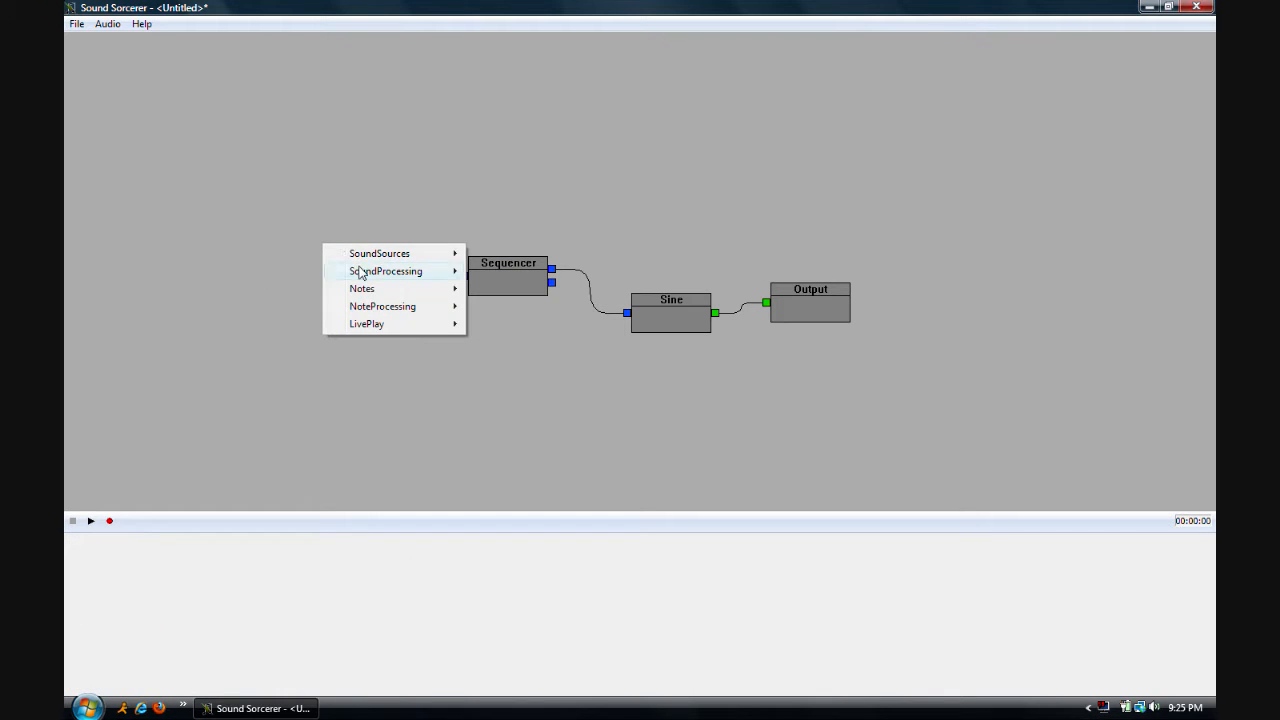
{"action": "mouse_move", "coordinate": [361, 273]}
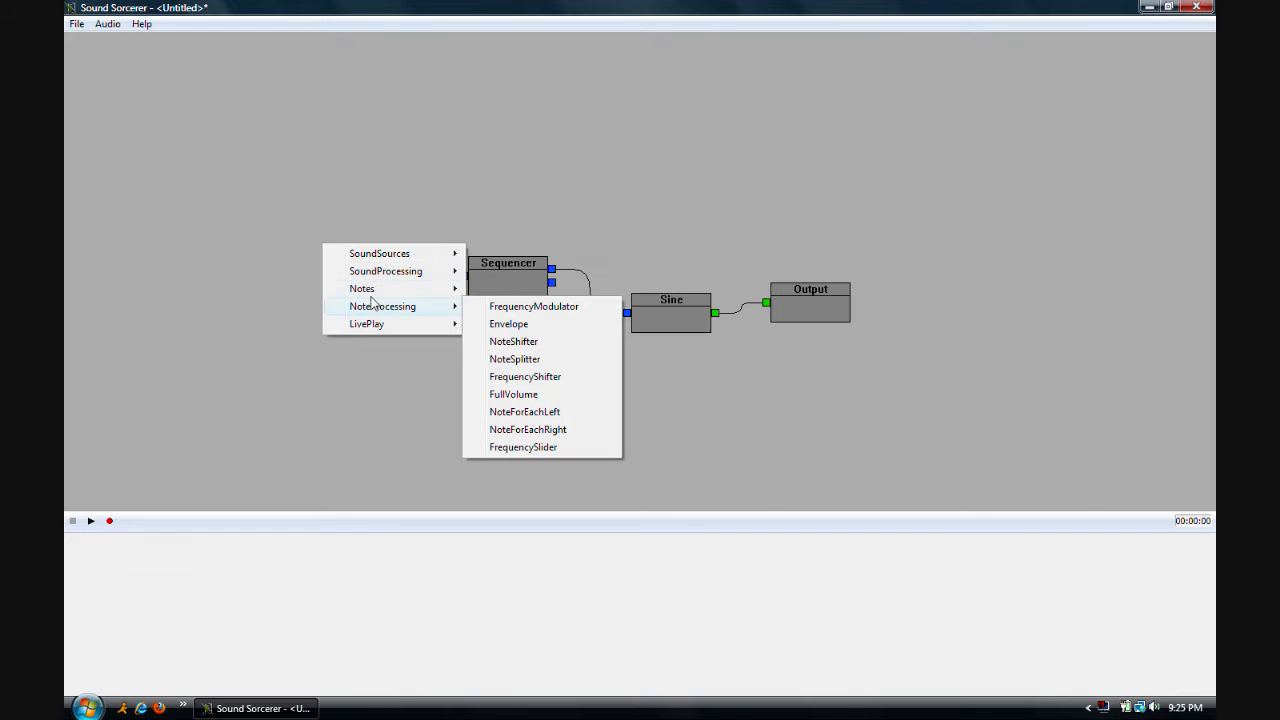
{"action": "mouse_move", "coordinate": [368, 297]}
{"action": "left_click", "coordinate": [478, 288]}
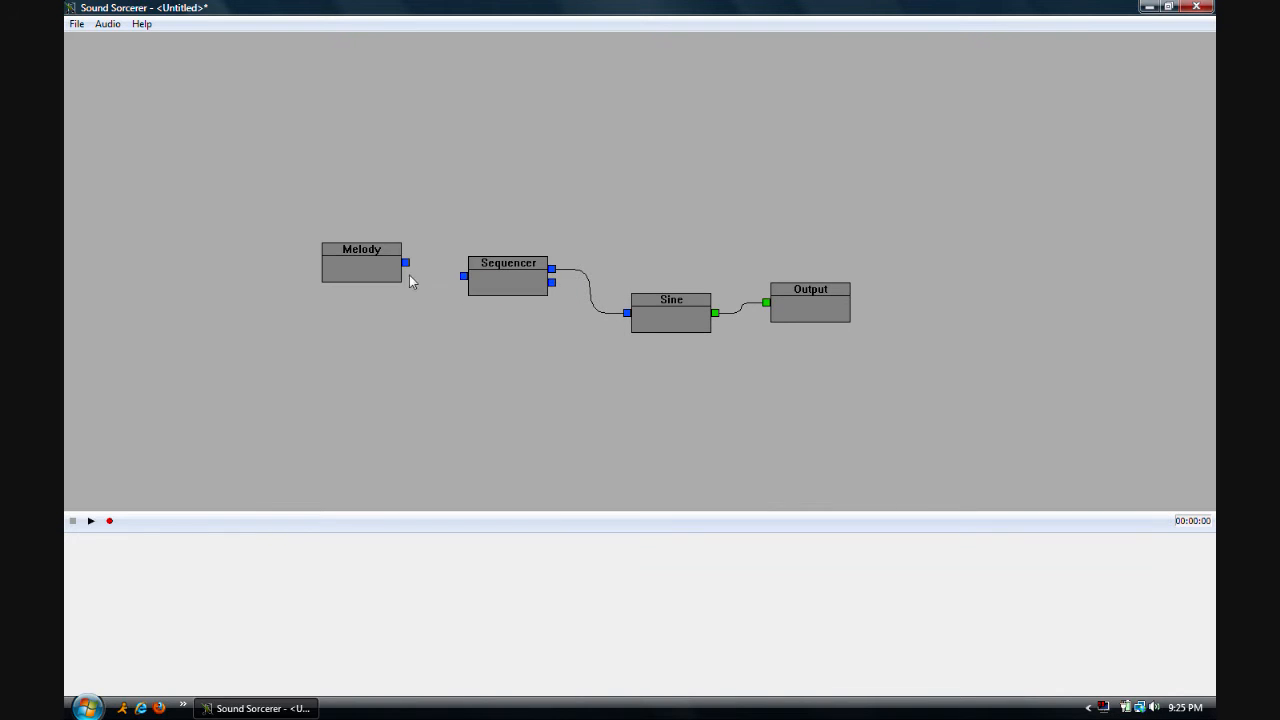
{"action": "left_click_drag", "start_coordinate": [406, 264], "coordinate": [464, 276]}
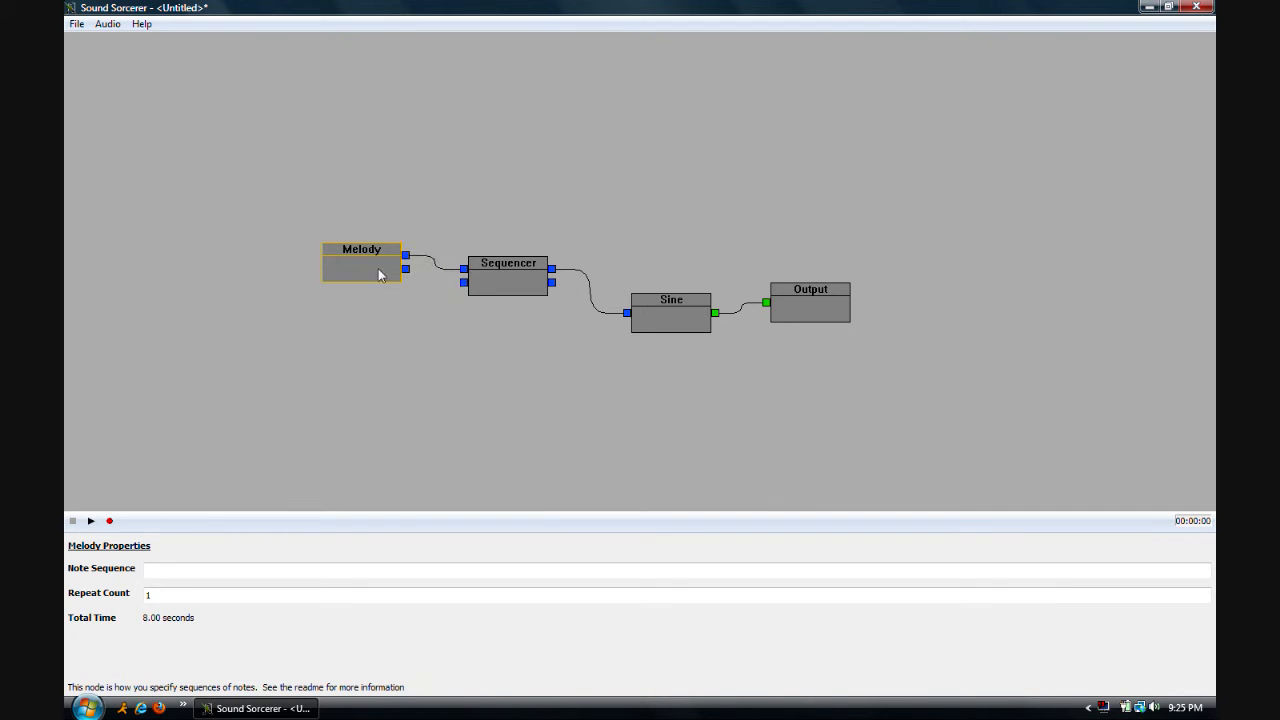
Set the new Melody's note sequence to "style nice length 0.5 B A G R"
{"action": "left_click", "coordinate": [146, 569]}
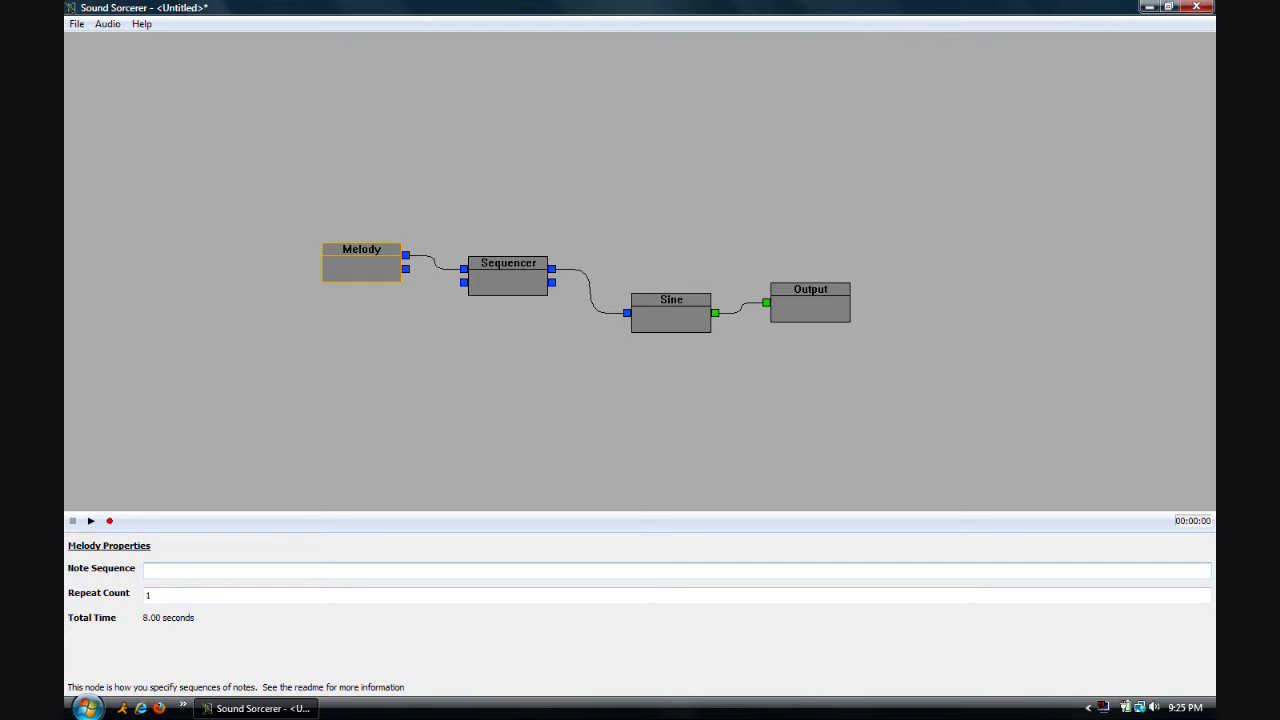
{"action": "type", "text": "style nice length 0.5 B A G R"}
{"action": "left_click", "coordinate": [377, 386]}
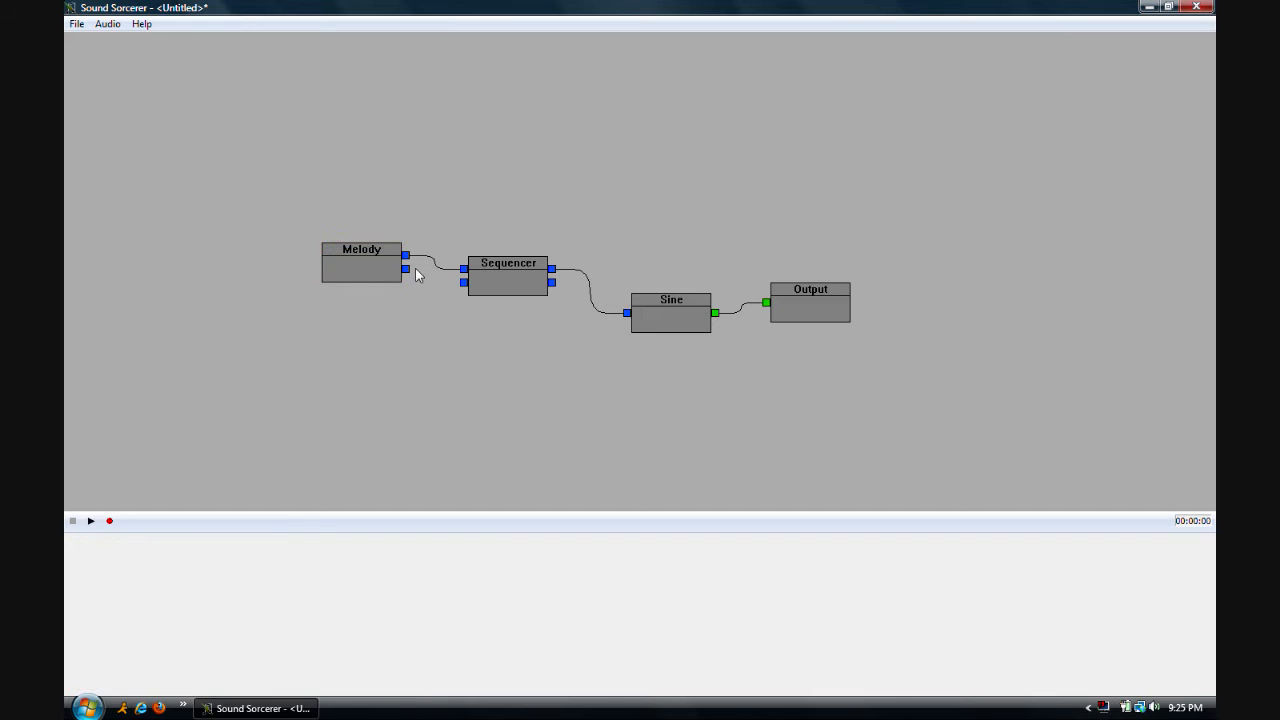
Connect the Melody's second output to the Sequencer's second input, and move the Melody slightly upward to free space below it
{"action": "left_click_drag", "start_coordinate": [366, 281], "coordinate": [363, 263]}
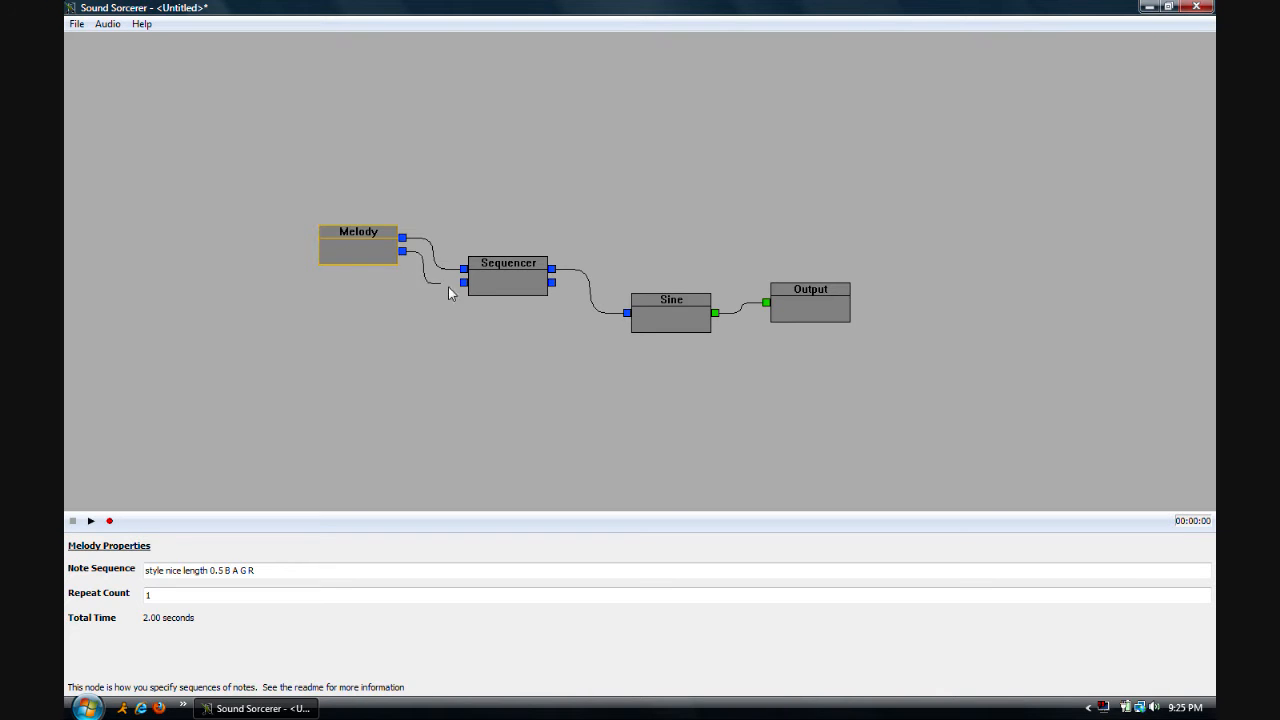
{"action": "left_click_drag", "start_coordinate": [366, 260], "coordinate": [355, 280]}
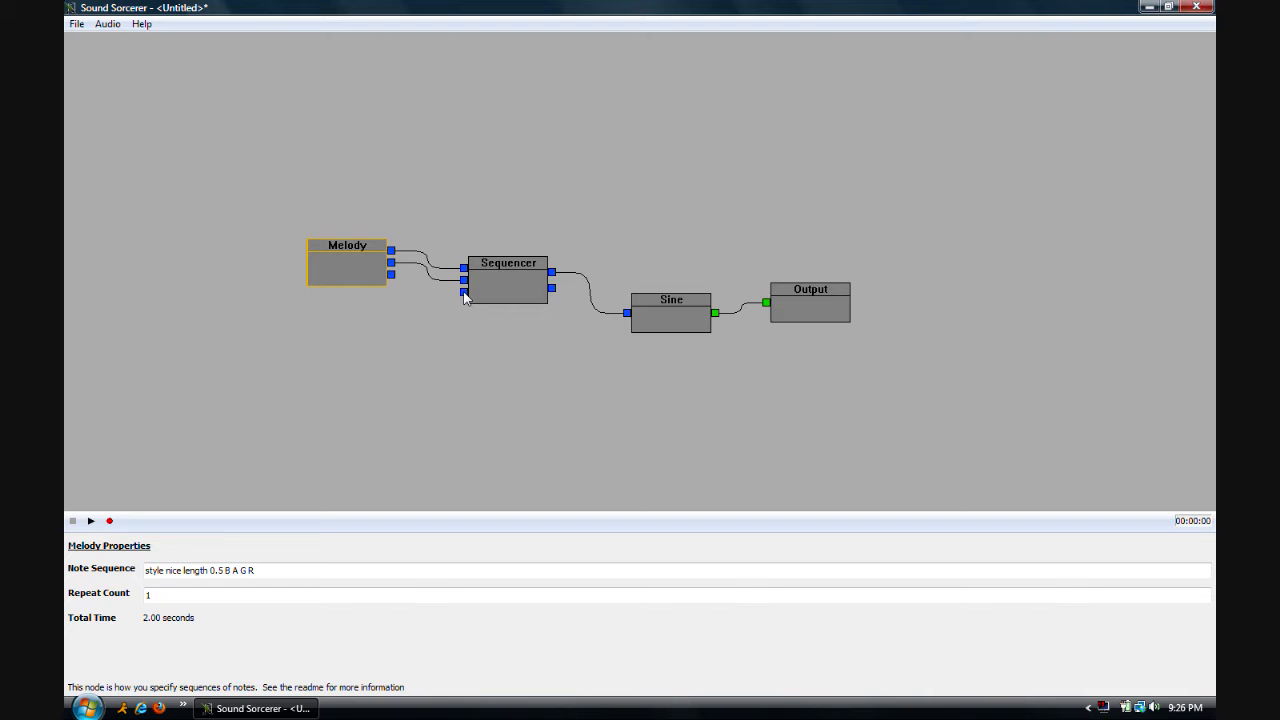
{"action": "left_click_drag", "start_coordinate": [360, 268], "coordinate": [354, 252]}
Add a second Melody node below the first and connect it to the Sequencer's third input
{"action": "right_click", "coordinate": [302, 316]}
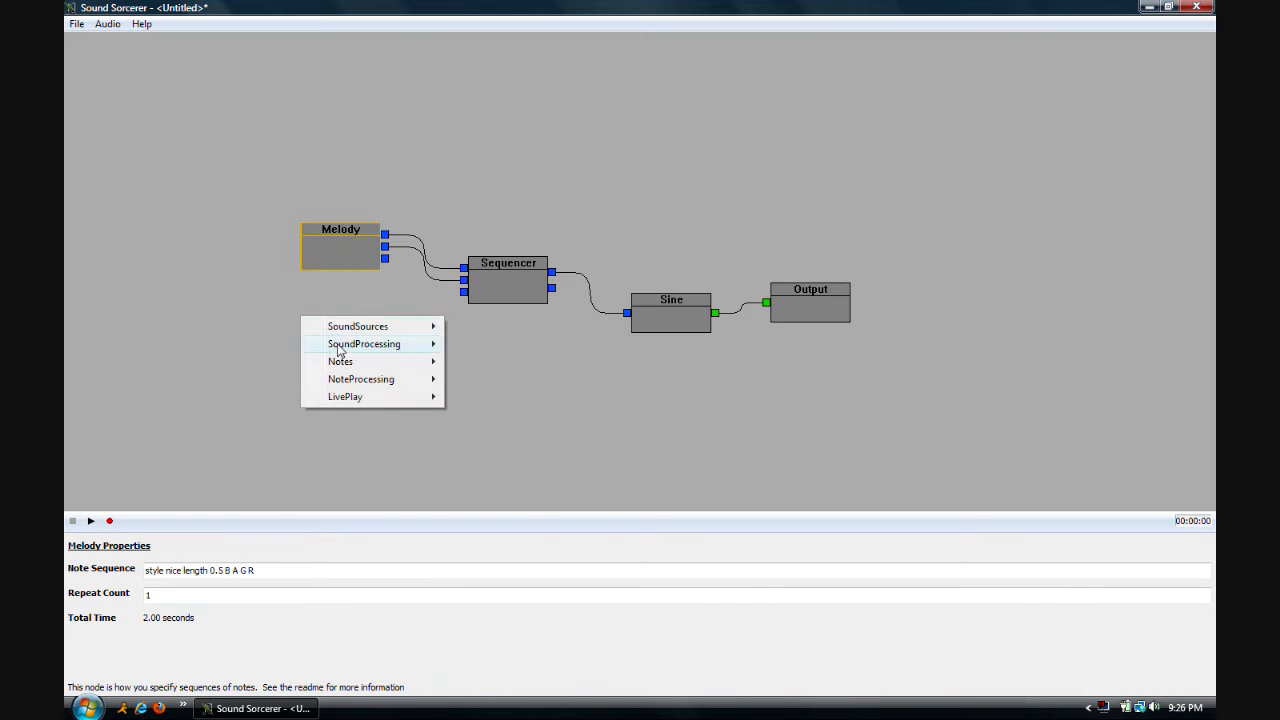
{"action": "mouse_move", "coordinate": [420, 364]}
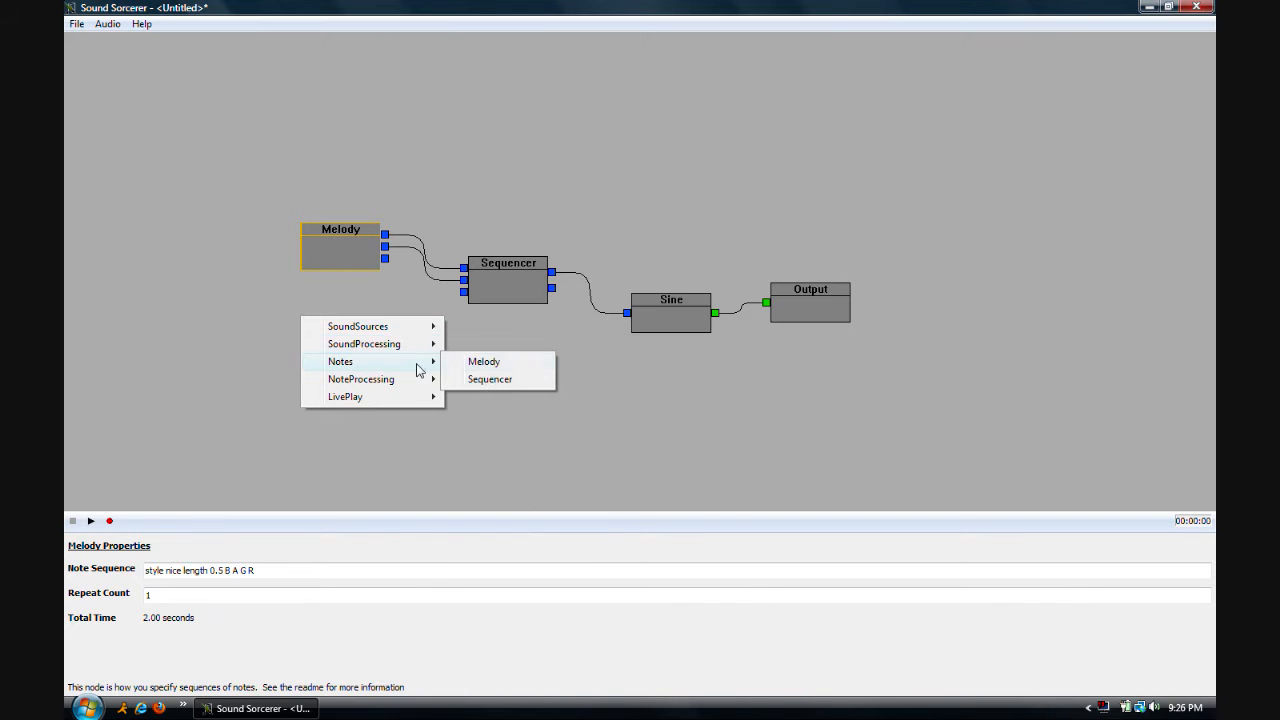
{"action": "left_click", "coordinate": [474, 370]}
{"action": "mouse_move", "coordinate": [357, 326]}
{"action": "left_mouse_down"}
{"action": "mouse_move", "coordinate": [357, 292]}
{"action": "mouse_move", "coordinate": [464, 294]}
{"action": "left_mouse_up"}
Set the second Melody's note sequence to "style nice length 0.25 A A A A B B B B"
{"action": "left_click", "coordinate": [278, 566]}
{"action": "type", "text": "style nice length 0.25 A A A A B B B B"}
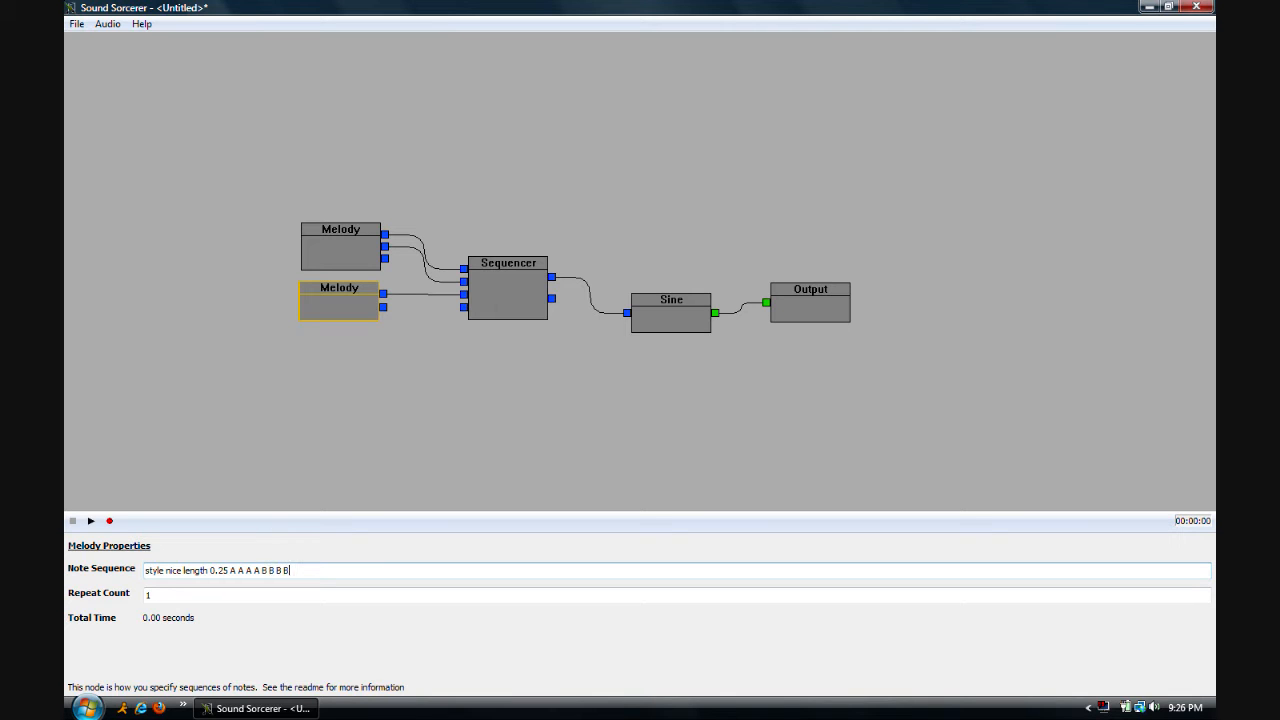
{"action": "left_click", "coordinate": [414, 340]}
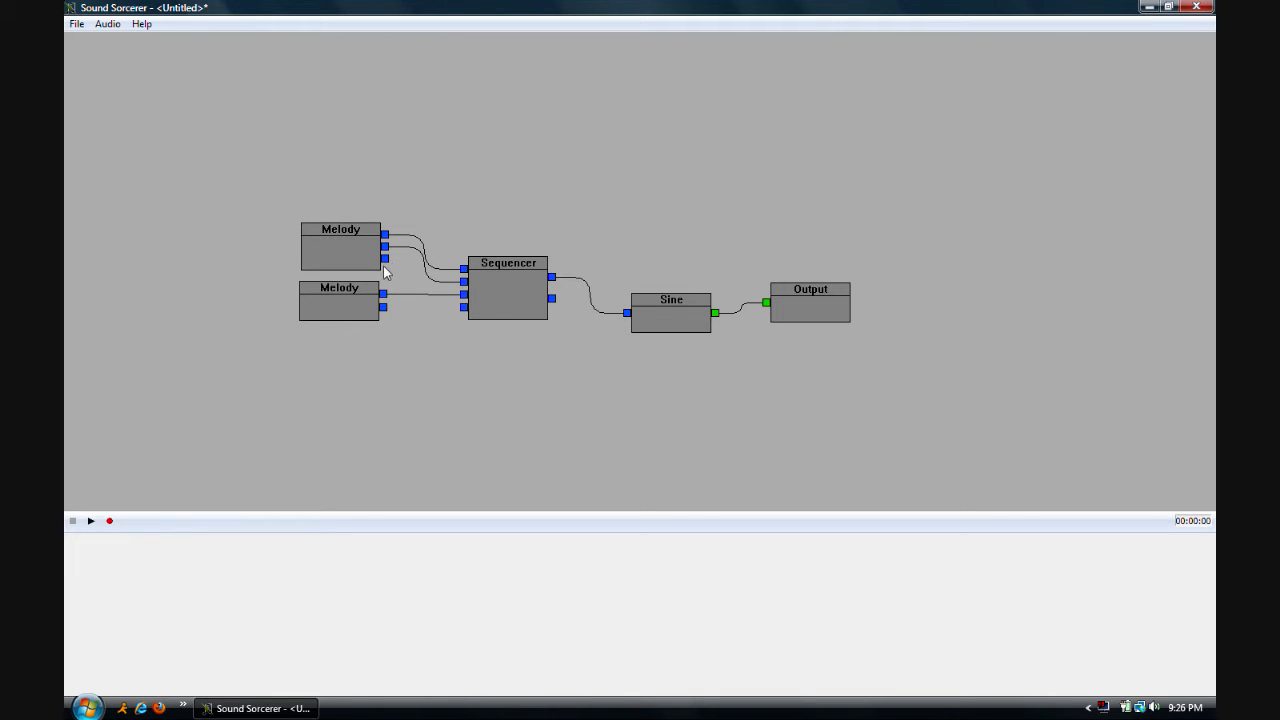
Connect the first Melody's third output to the Sequencer's fourth input, and move the second Melody down to clear the first
{"action": "left_click_drag", "start_coordinate": [385, 262], "coordinate": [465, 316]}
{"action": "left_click_drag", "start_coordinate": [349, 318], "coordinate": [352, 339]}
{"action": "left_click", "coordinate": [346, 284]}
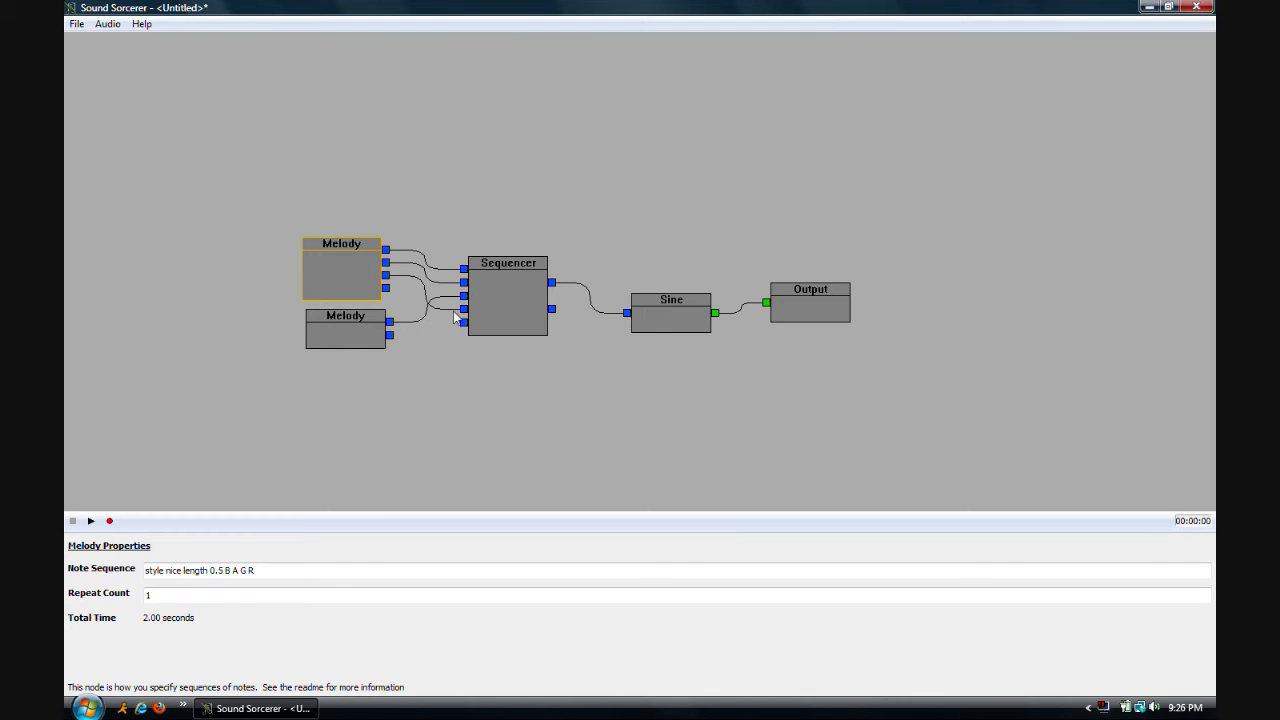
Check the note sequences of both Melody nodes and play the sequenced composition
{"action": "left_click", "coordinate": [355, 326]}
{"action": "left_click", "coordinate": [356, 294]}
{"action": "left_click", "coordinate": [548, 398]}
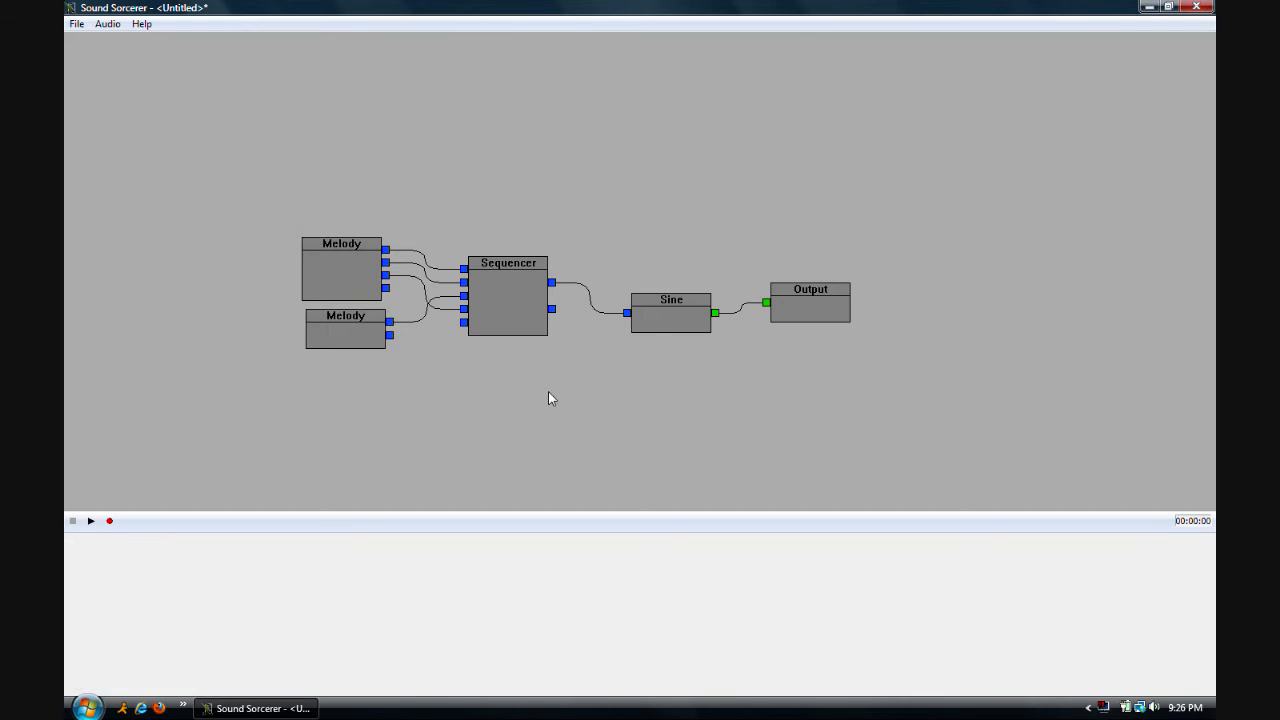
{"action": "key", "text": "space"}
Review the properties of both Melody nodes once more, and replay the composition before stopping playback
{"action": "left_click", "coordinate": [350, 337]}
{"action": "left_click", "coordinate": [349, 290]}
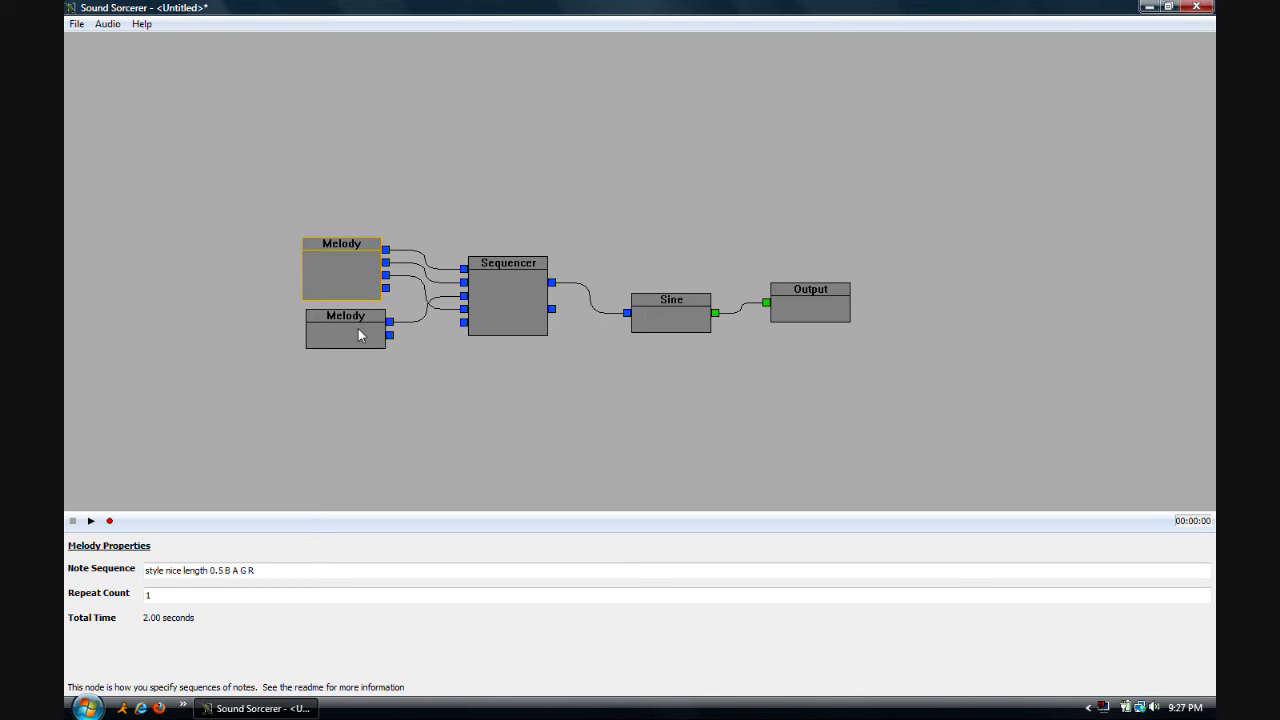
{"action": "left_click_drag", "start_coordinate": [351, 338], "coordinate": [343, 340]}
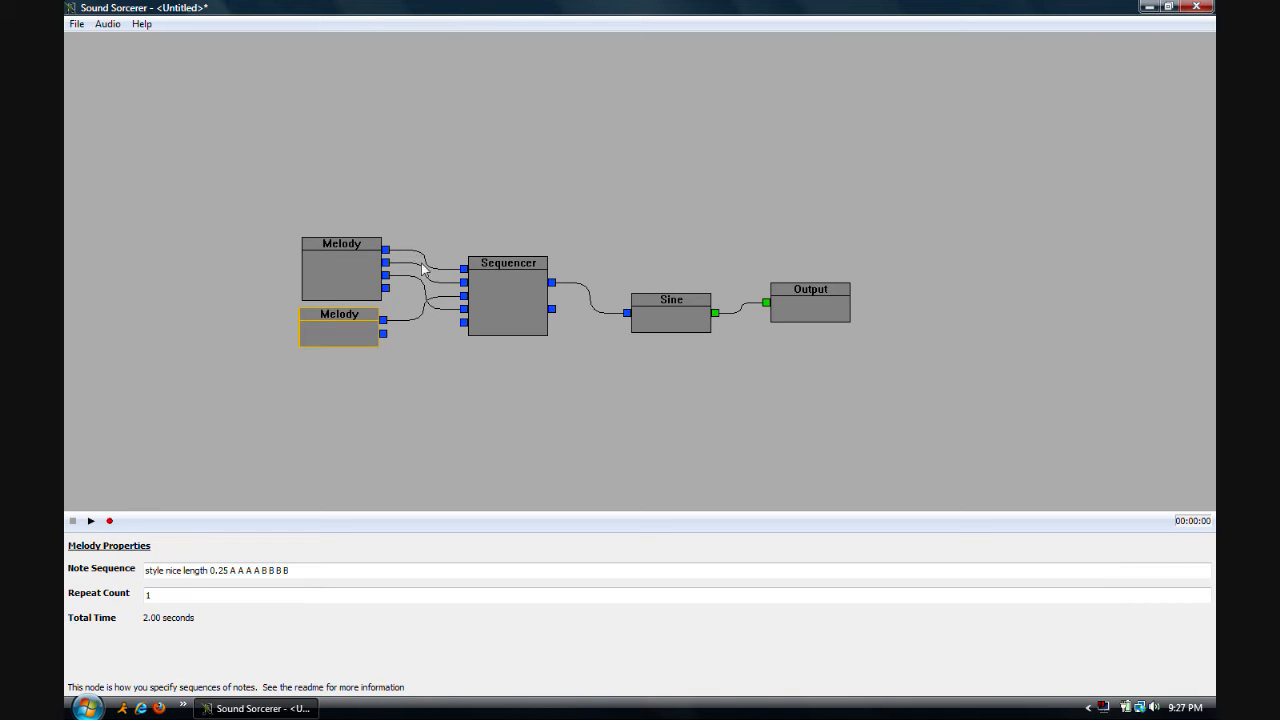
{"action": "left_click", "coordinate": [433, 356]}
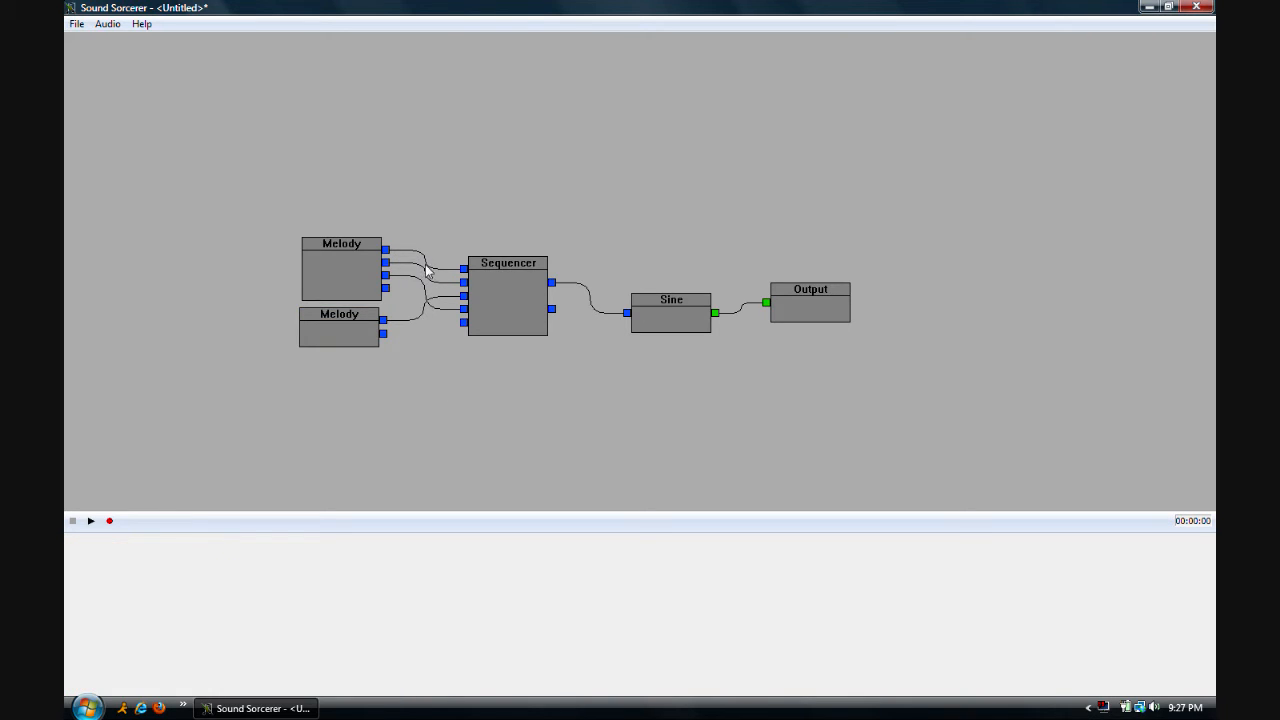
{"action": "key", "text": "space"}
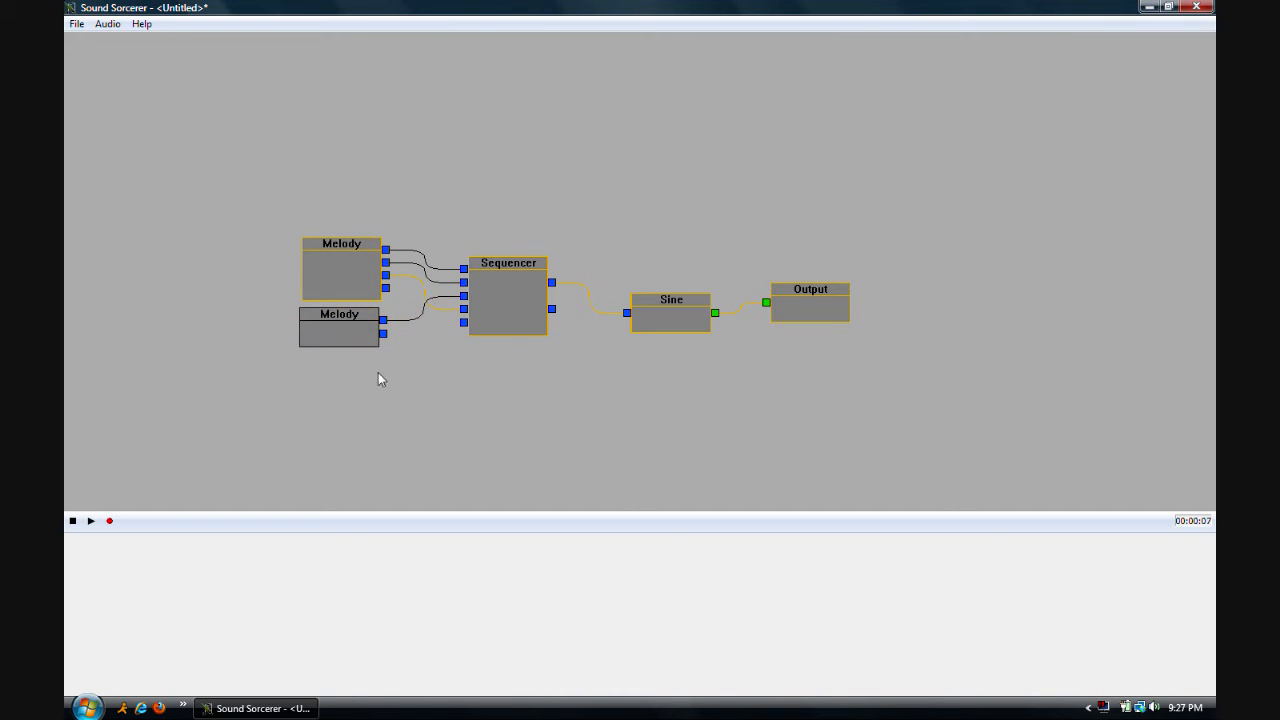
{"action": "left_click", "coordinate": [74, 521]}
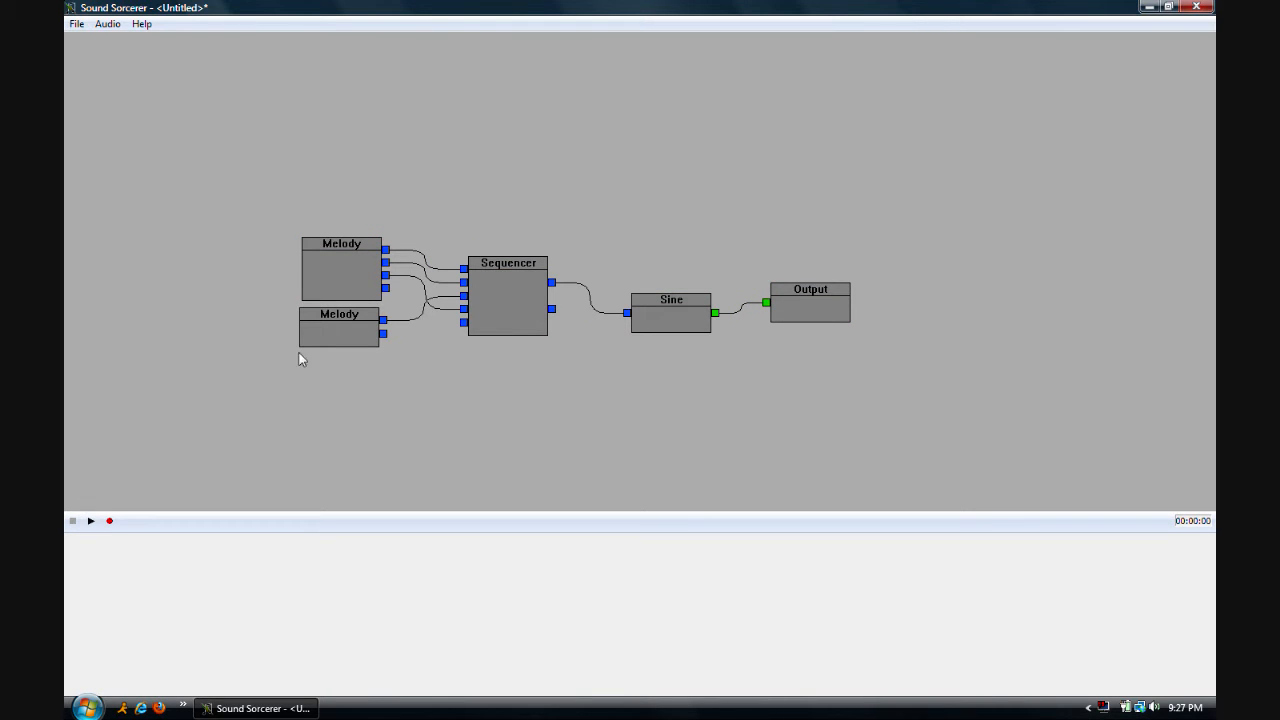
Check the first Melody's repeat count, and remove its second and third connections to the Sequencer
{"action": "left_click", "coordinate": [366, 287]}
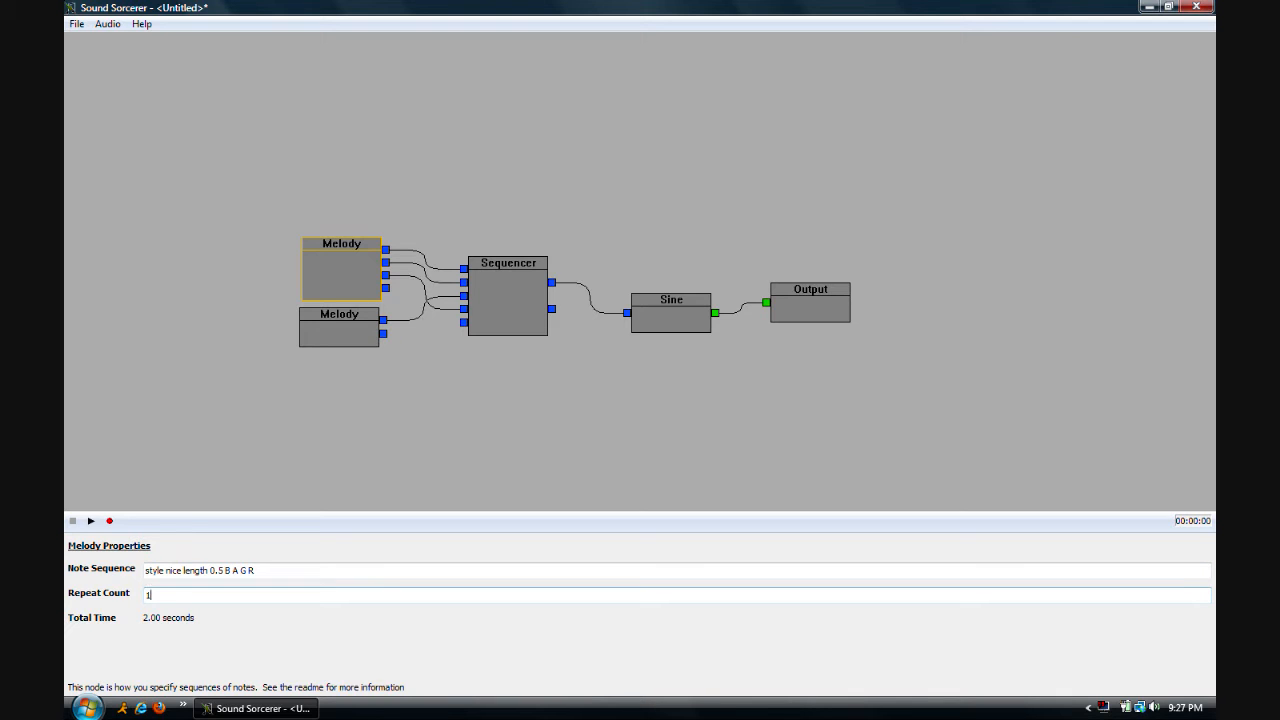
{"action": "double_click", "coordinate": [148, 594]}
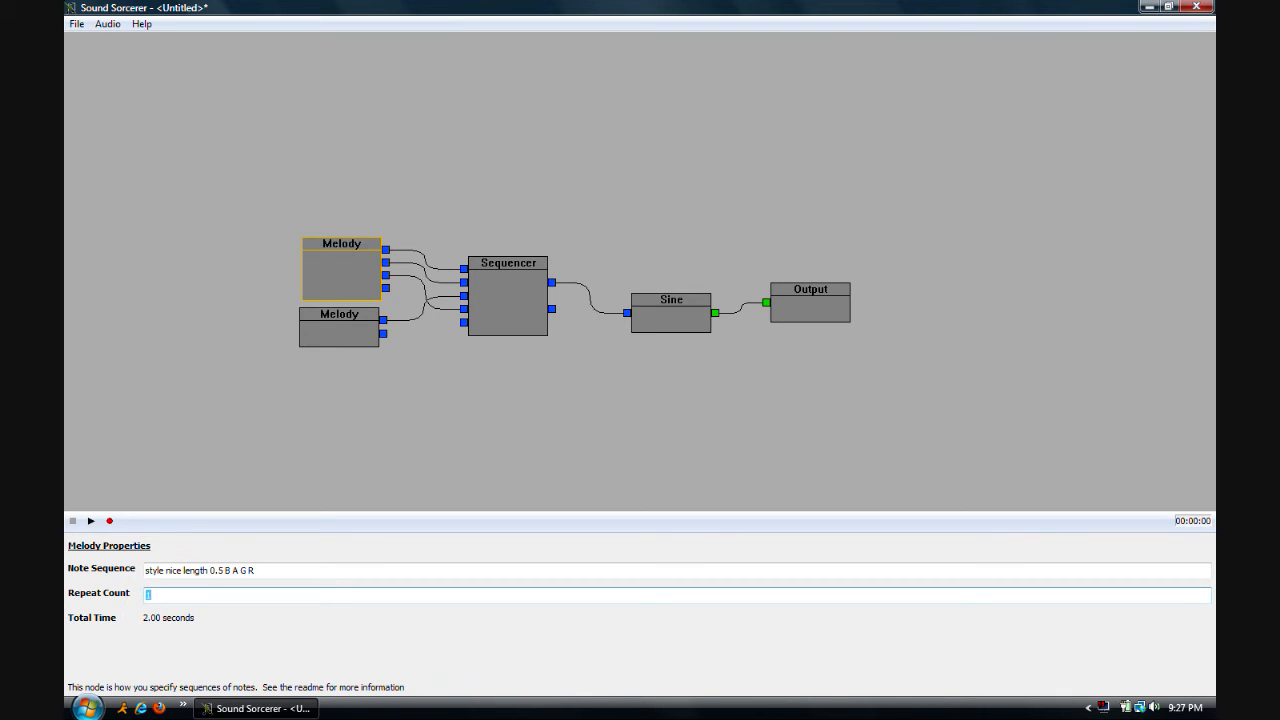
{"action": "key", "text": "Return"}
{"action": "key", "text": "Tab"}
{"action": "left_click", "coordinate": [213, 597]}
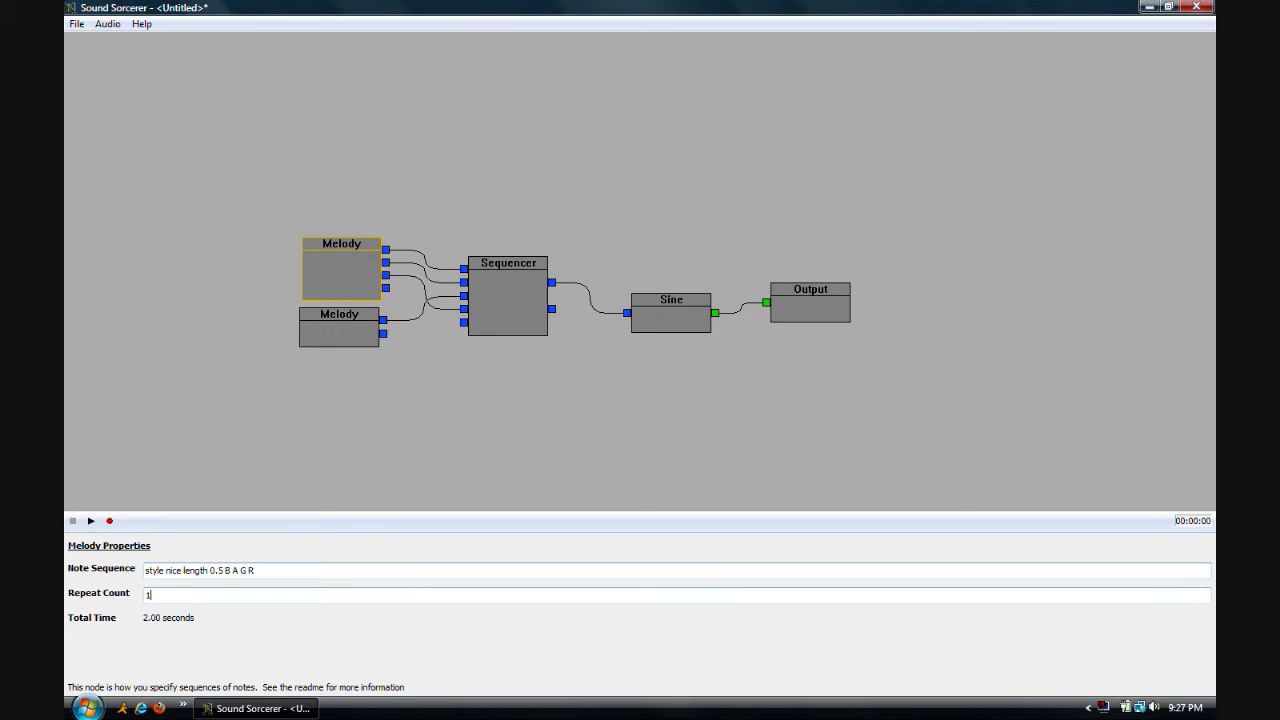
{"action": "left_click", "coordinate": [386, 274]}
{"action": "left_click", "coordinate": [386, 266]}
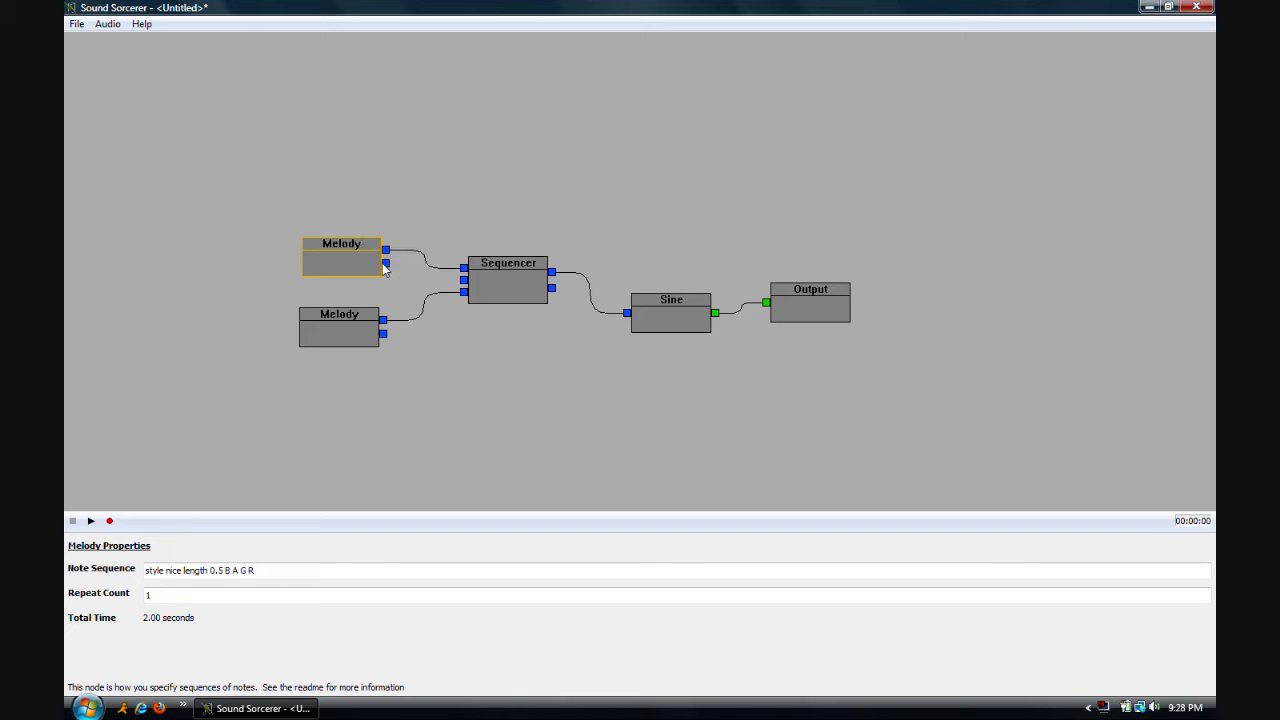
Reconnect the second Melody to the Sequencer's second input, and play the shortened composition before stopping it
{"action": "left_click", "coordinate": [355, 328]}
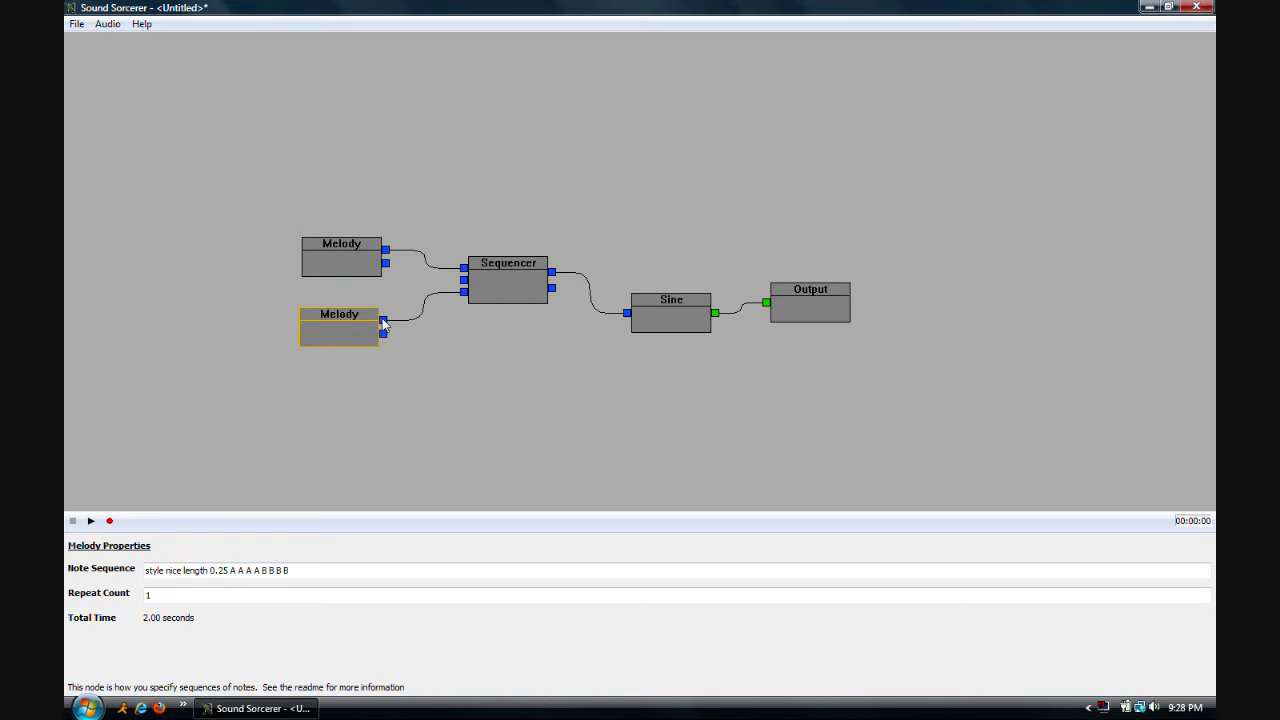
{"action": "left_click", "coordinate": [383, 320]}
{"action": "left_click_drag", "start_coordinate": [386, 323], "coordinate": [465, 291]}
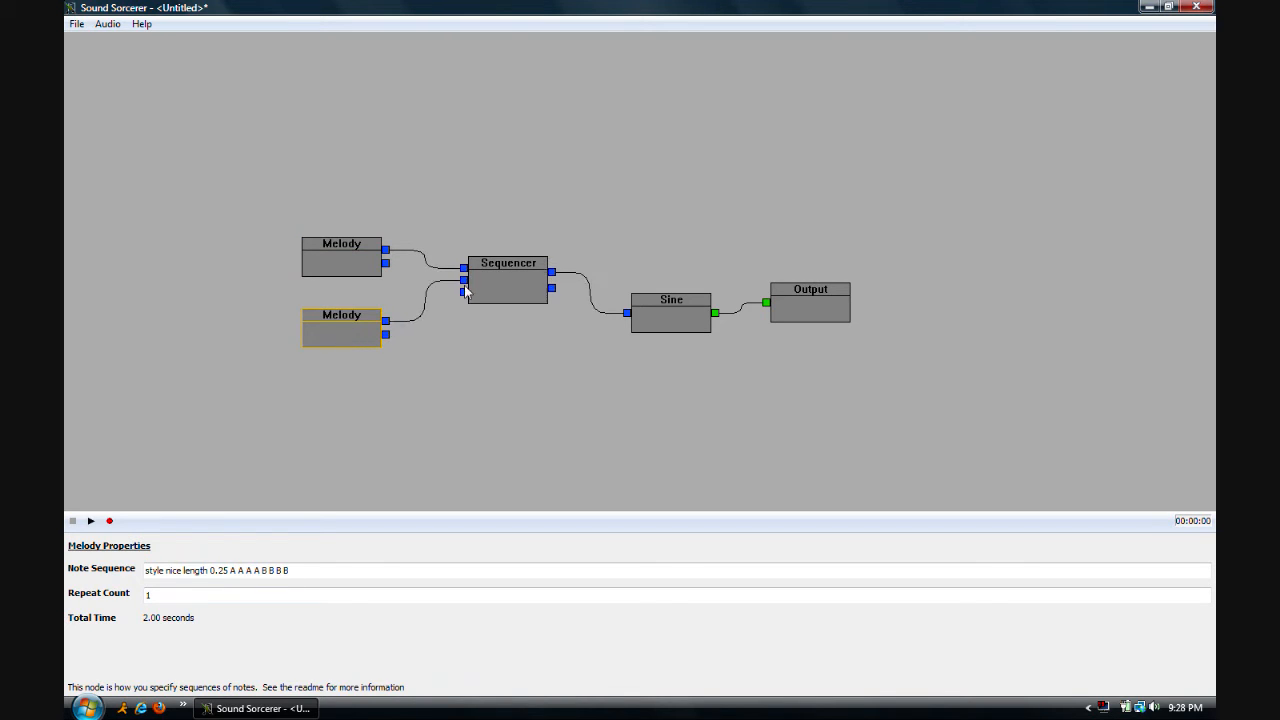
{"action": "left_click", "coordinate": [456, 340]}
{"action": "key", "text": "space"}
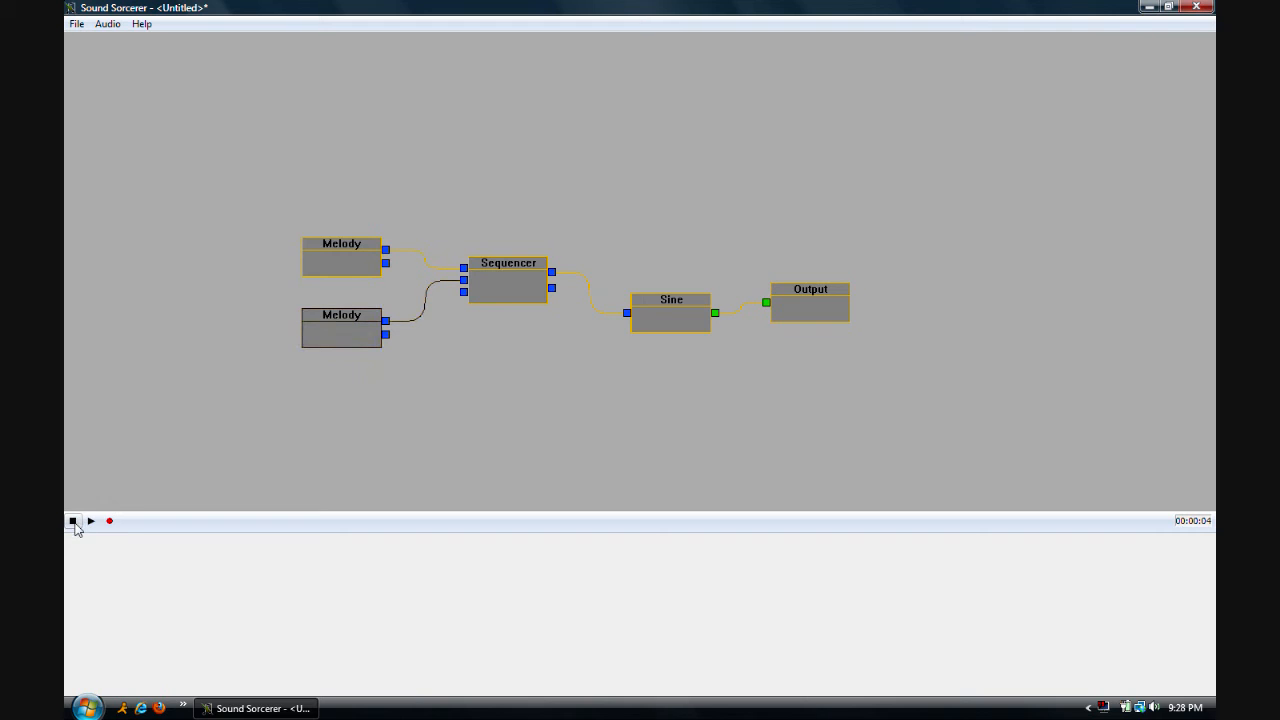
{"action": "left_click", "coordinate": [73, 521]}
Set the first Melody's repeat count to 2, and play the composition before stopping it
{"action": "left_click", "coordinate": [348, 266]}
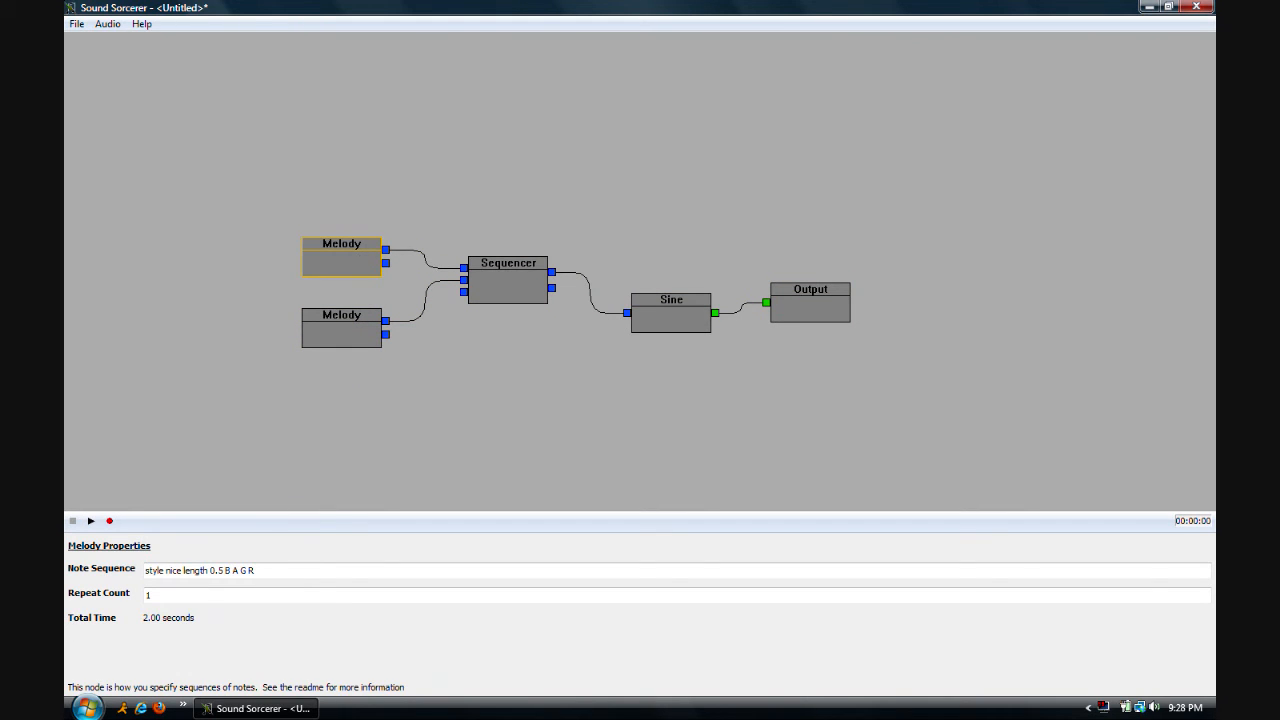
{"action": "double_click", "coordinate": [148, 595]}
{"action": "type", "text": "2"}
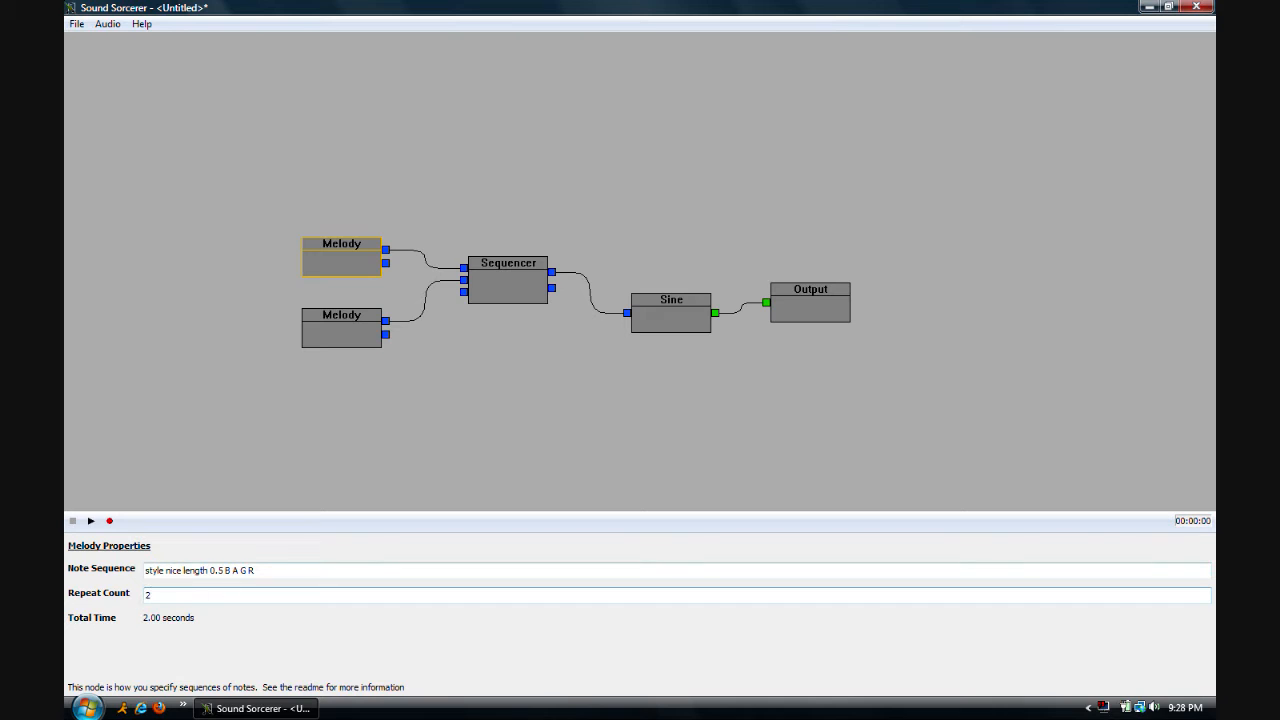
{"action": "left_click", "coordinate": [311, 459]}
{"action": "key", "text": "space"}
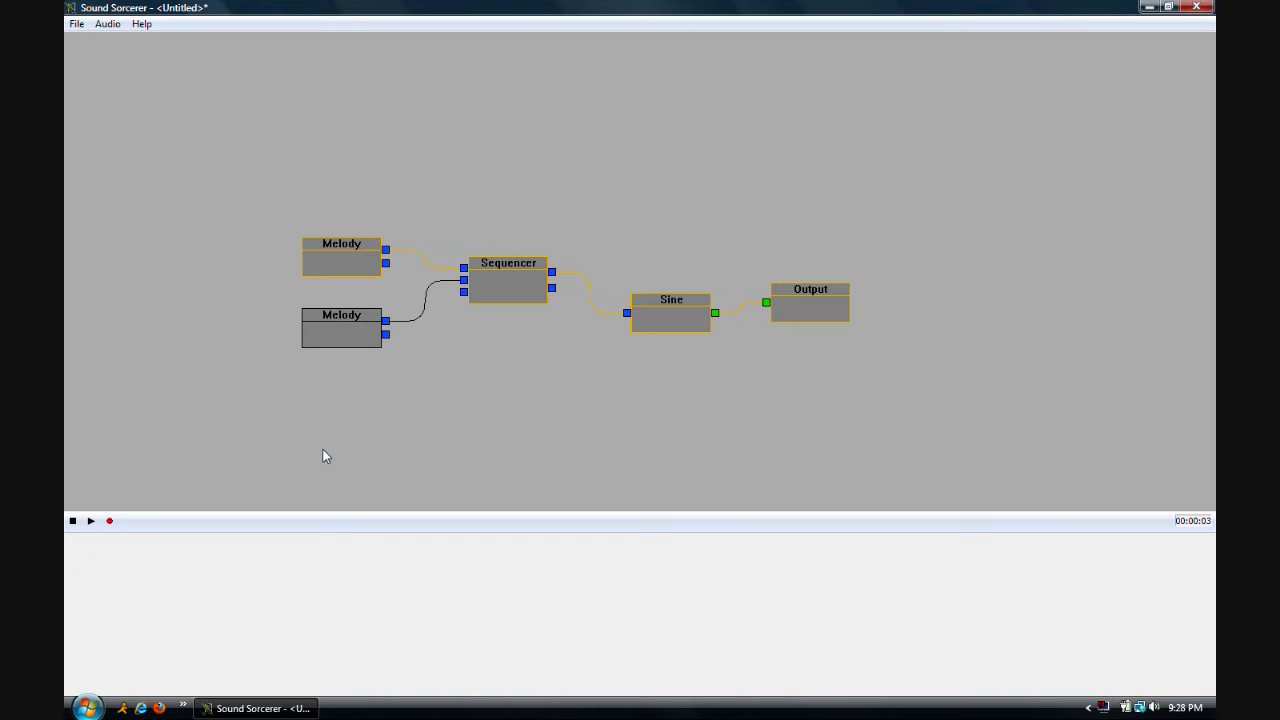
{"action": "left_click", "coordinate": [72, 522]}
Move the second Melody up beneath the first, and compare the total times of both Melody nodes and the Sequencer
{"action": "left_click_drag", "start_coordinate": [352, 313], "coordinate": [352, 289]}
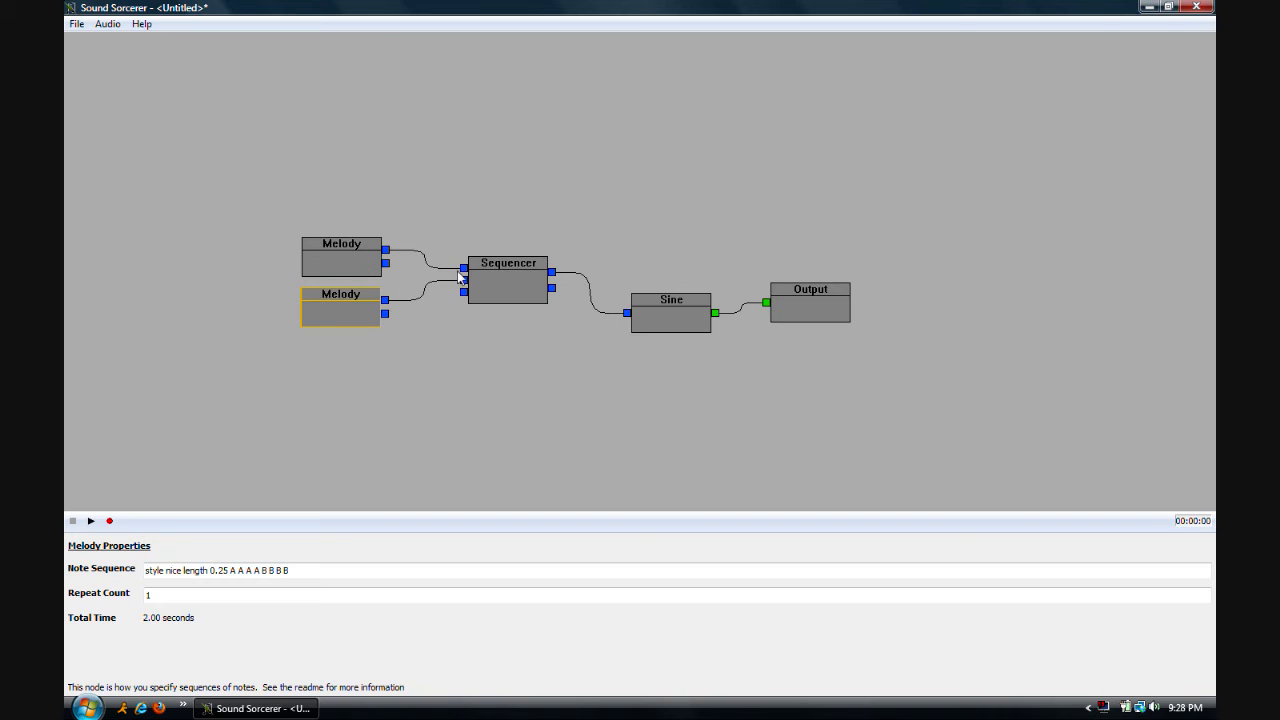
{"action": "left_click", "coordinate": [330, 258]}
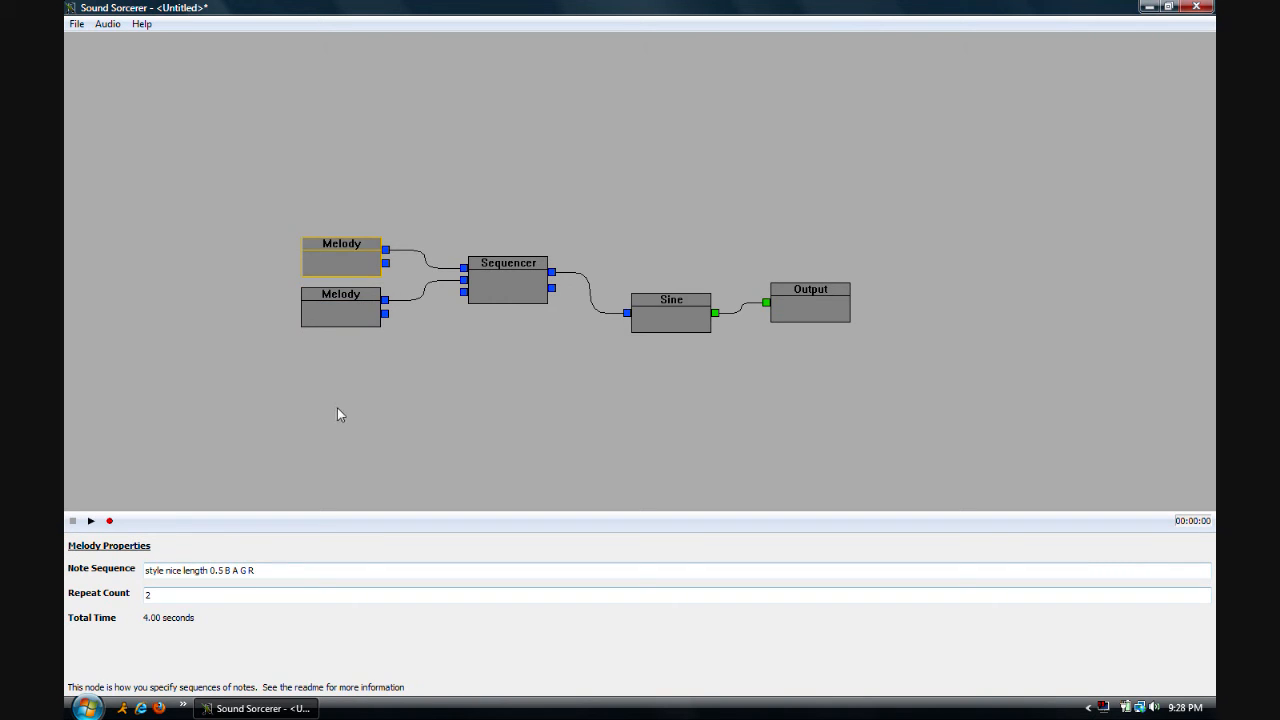
{"action": "left_click", "coordinate": [516, 294]}
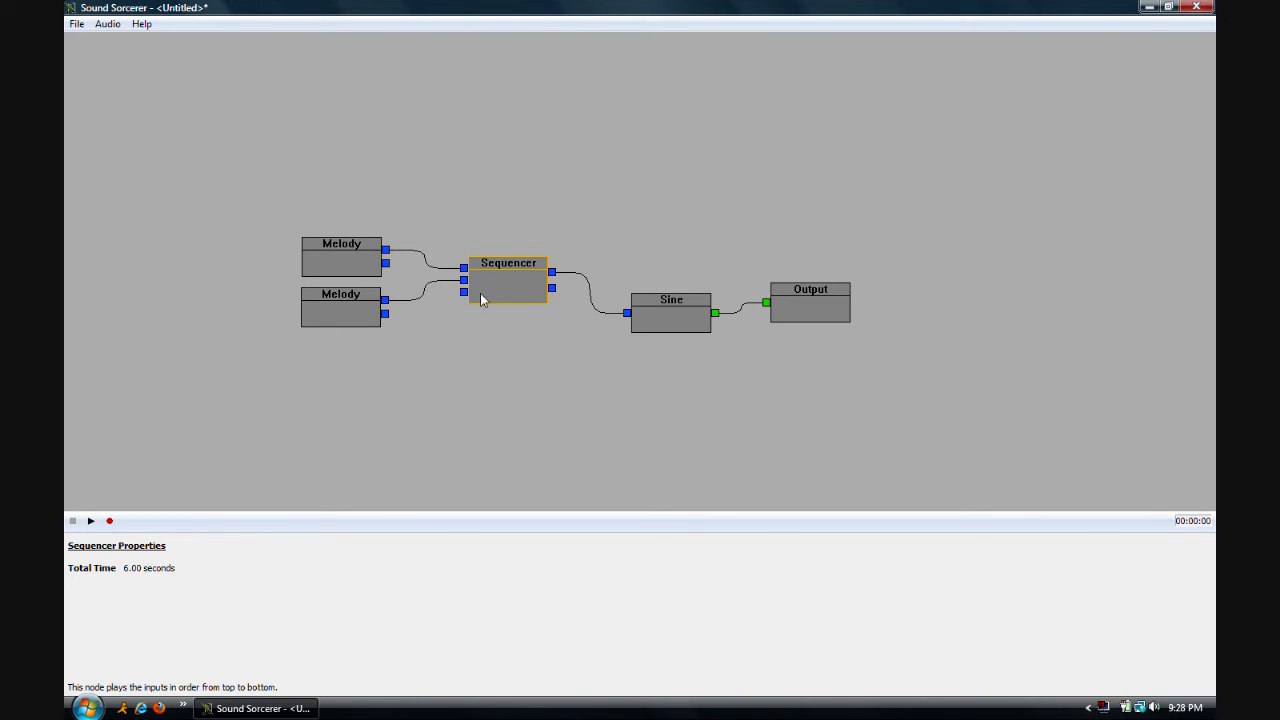
{"action": "left_click", "coordinate": [341, 263]}
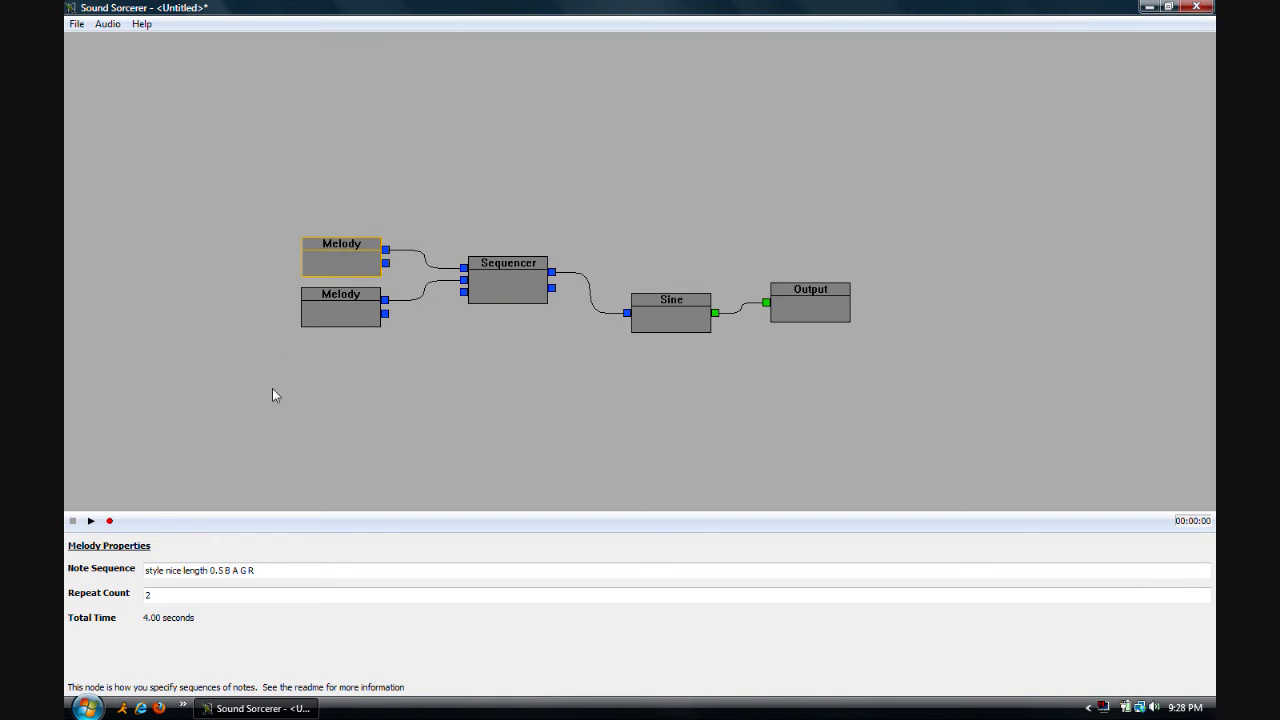
{"action": "left_click", "coordinate": [346, 307]}
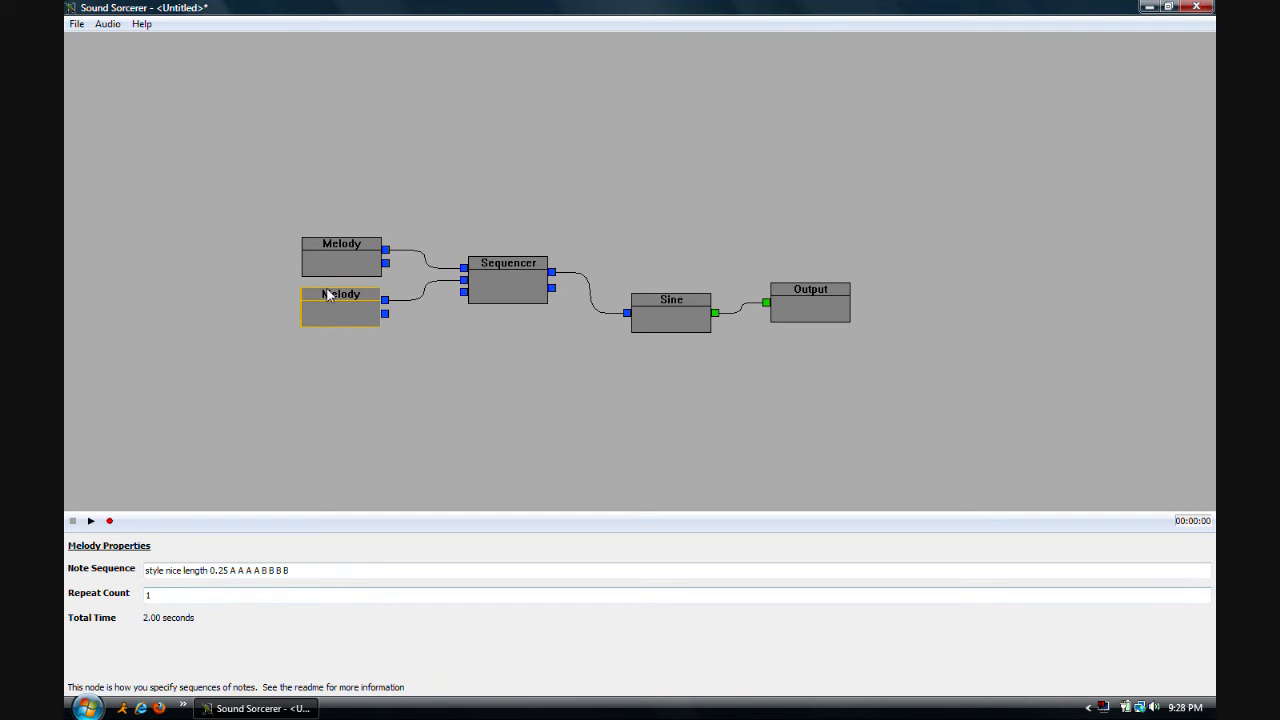
Try repeat counts of 3 and 1 on the first Melody, return it to 2, and check the Sequencer's total time
{"action": "left_click", "coordinate": [340, 242]}
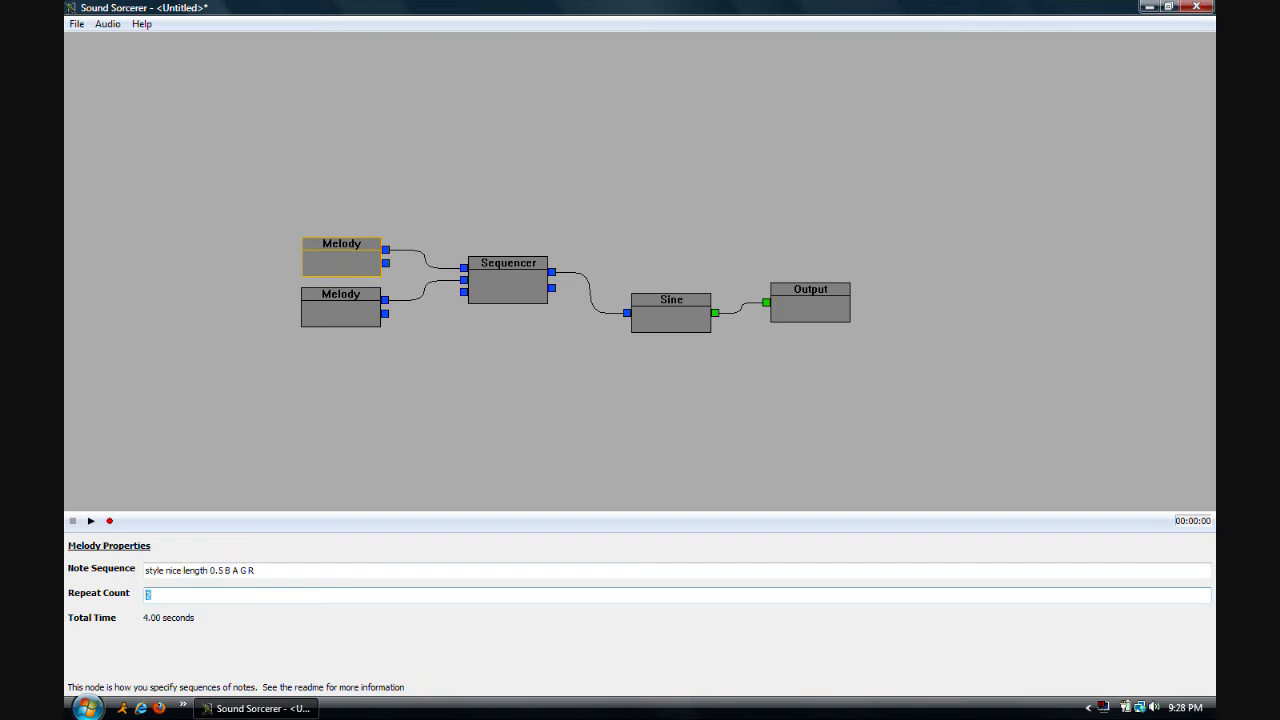
{"action": "type", "text": "3"}
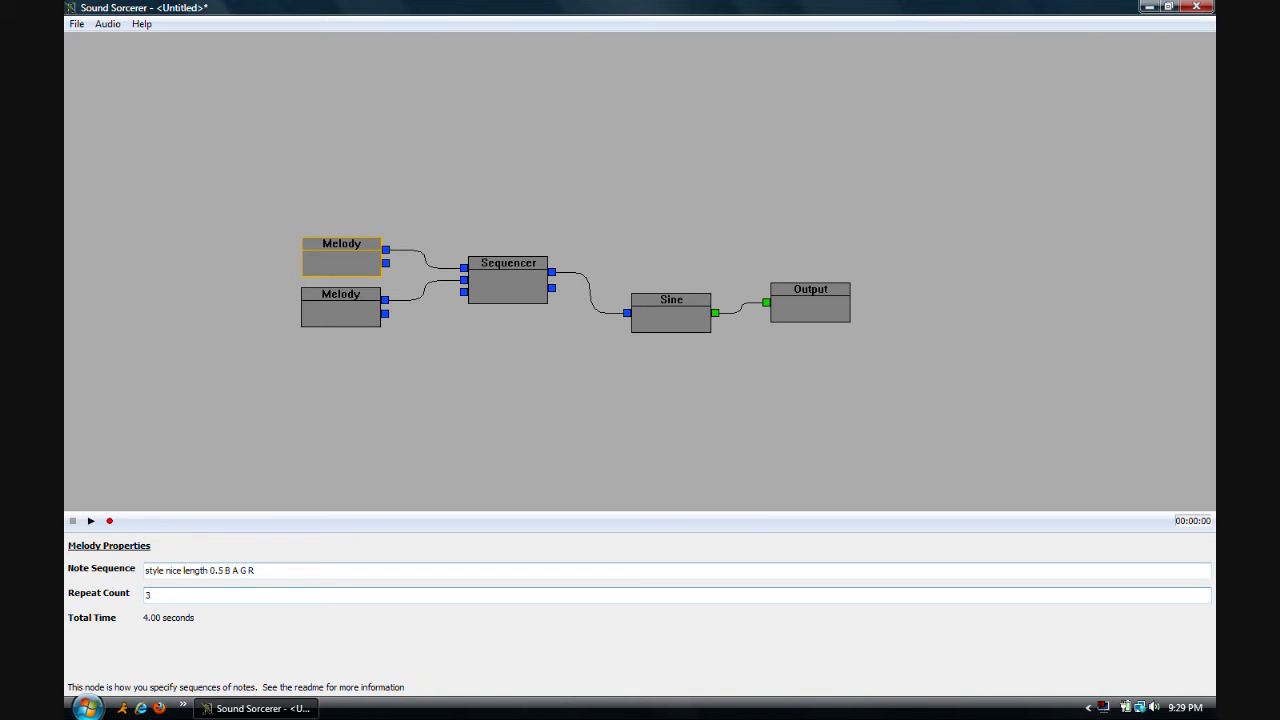
{"action": "type", "text": "1"}
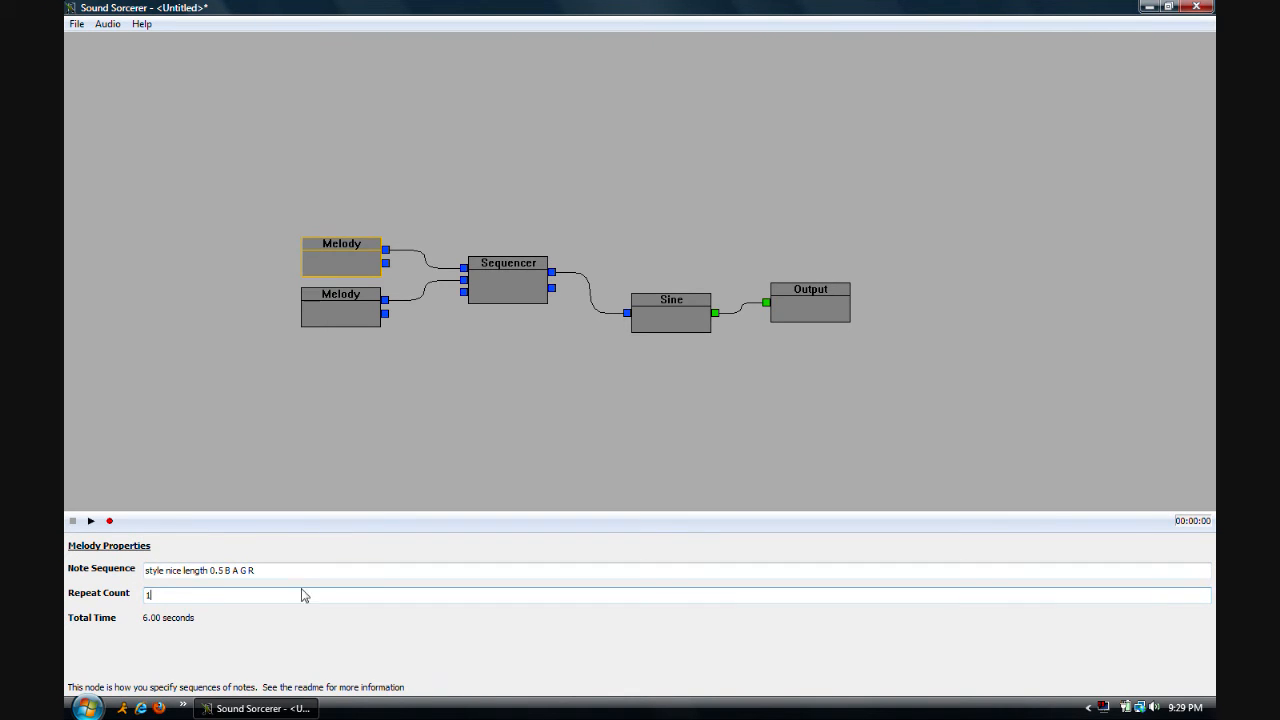
{"action": "key", "text": "Tab"}
{"action": "type", "text": "2"}
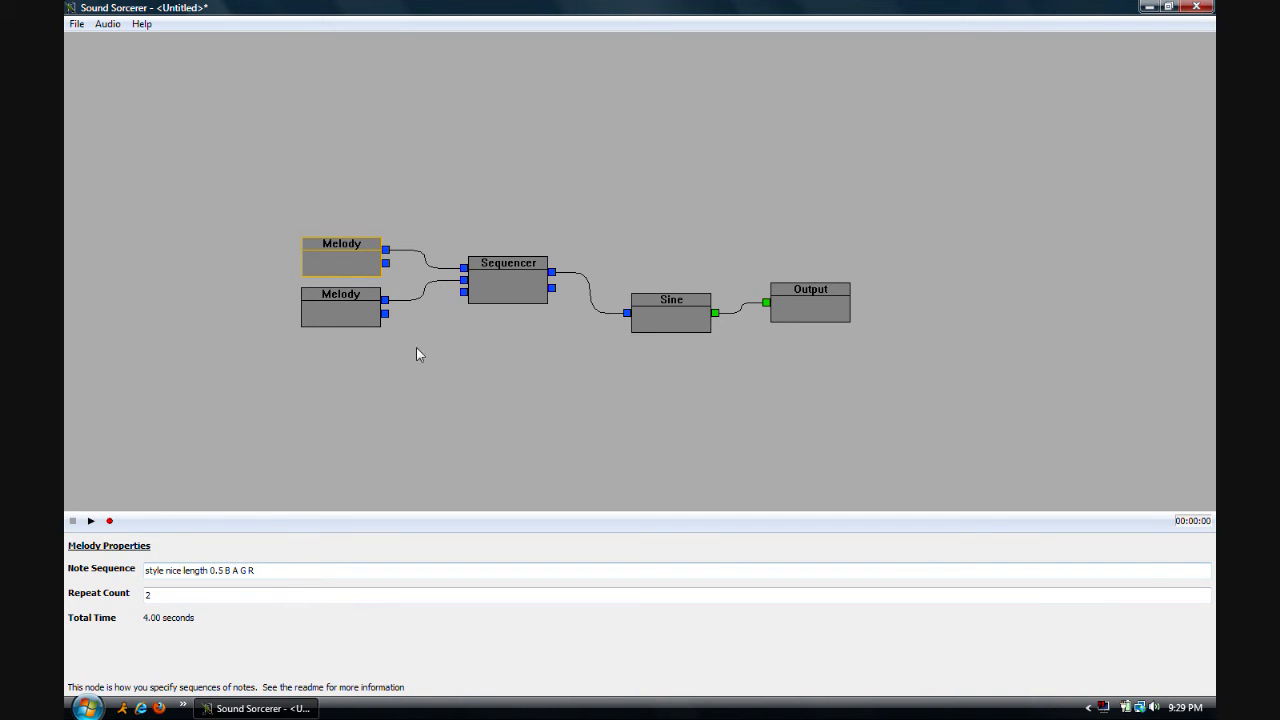
{"action": "left_click", "coordinate": [485, 285]}
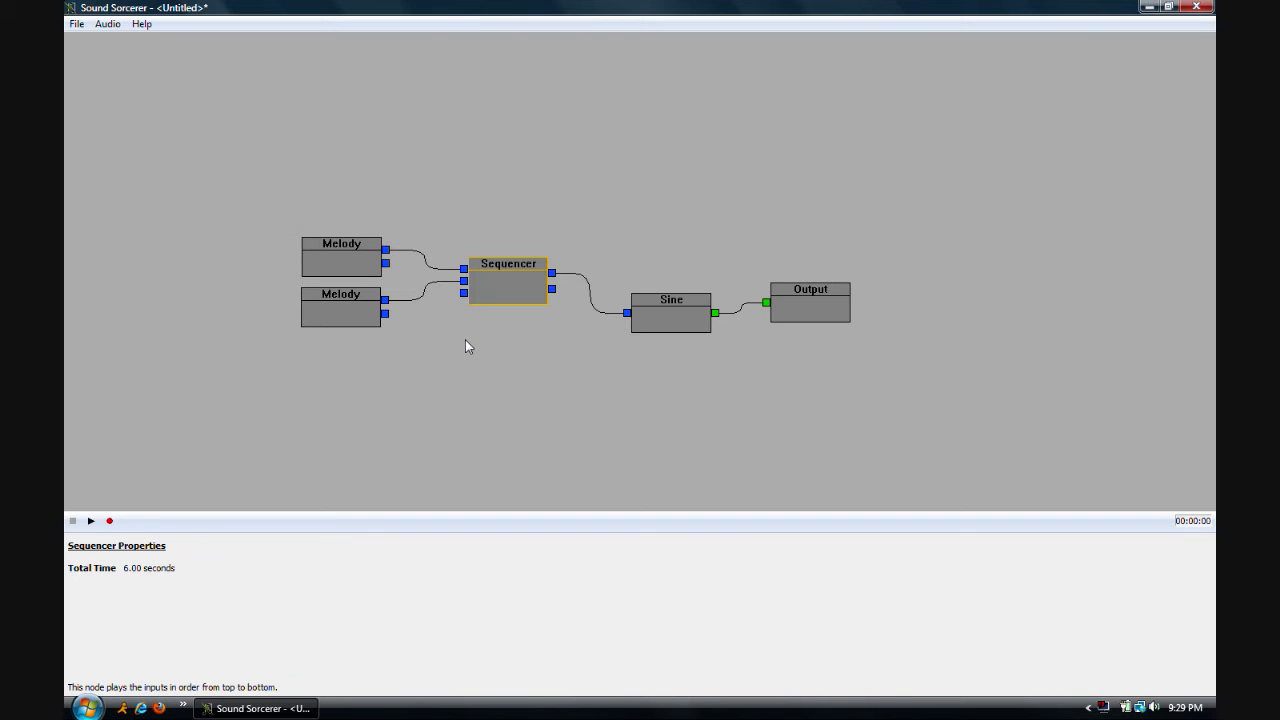
{"action": "left_click", "coordinate": [611, 401]}
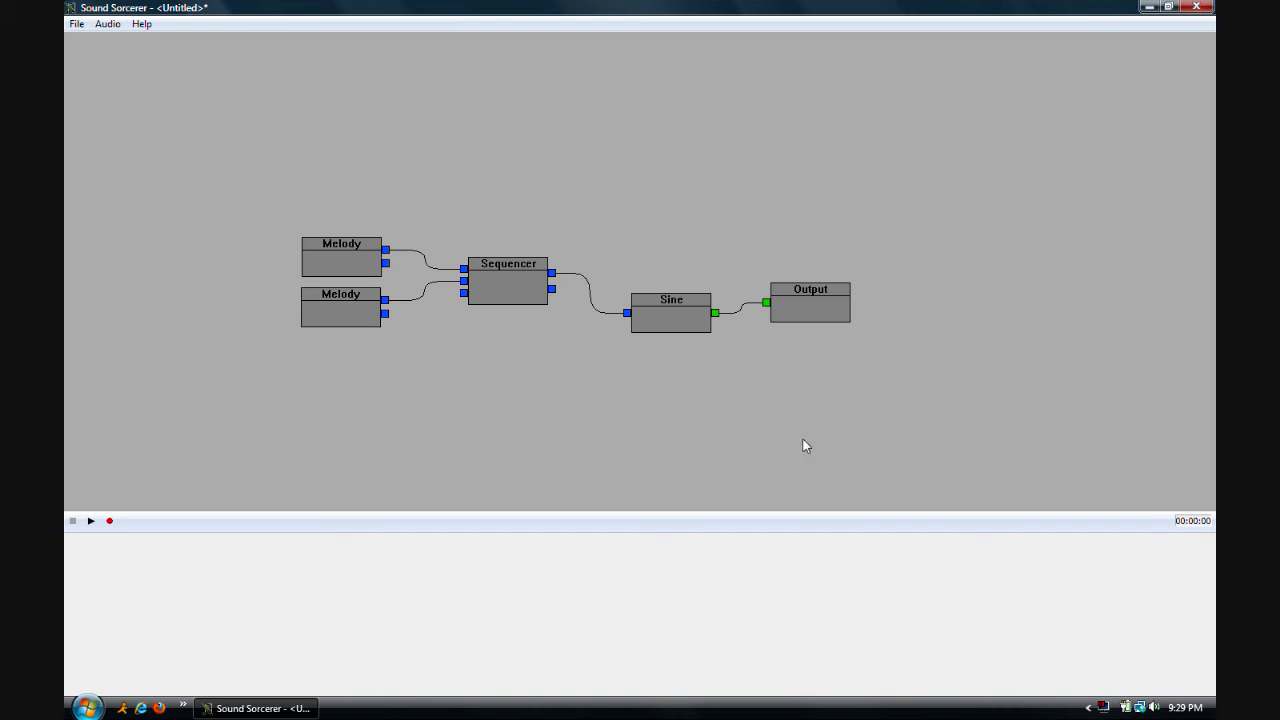
Move the Sine node up between the Sequencer and Output nodes, and play the composition before stopping it
{"action": "left_click", "coordinate": [697, 318]}
{"action": "left_click_drag", "start_coordinate": [697, 318], "coordinate": [695, 294]}
{"action": "left_click", "coordinate": [694, 365]}
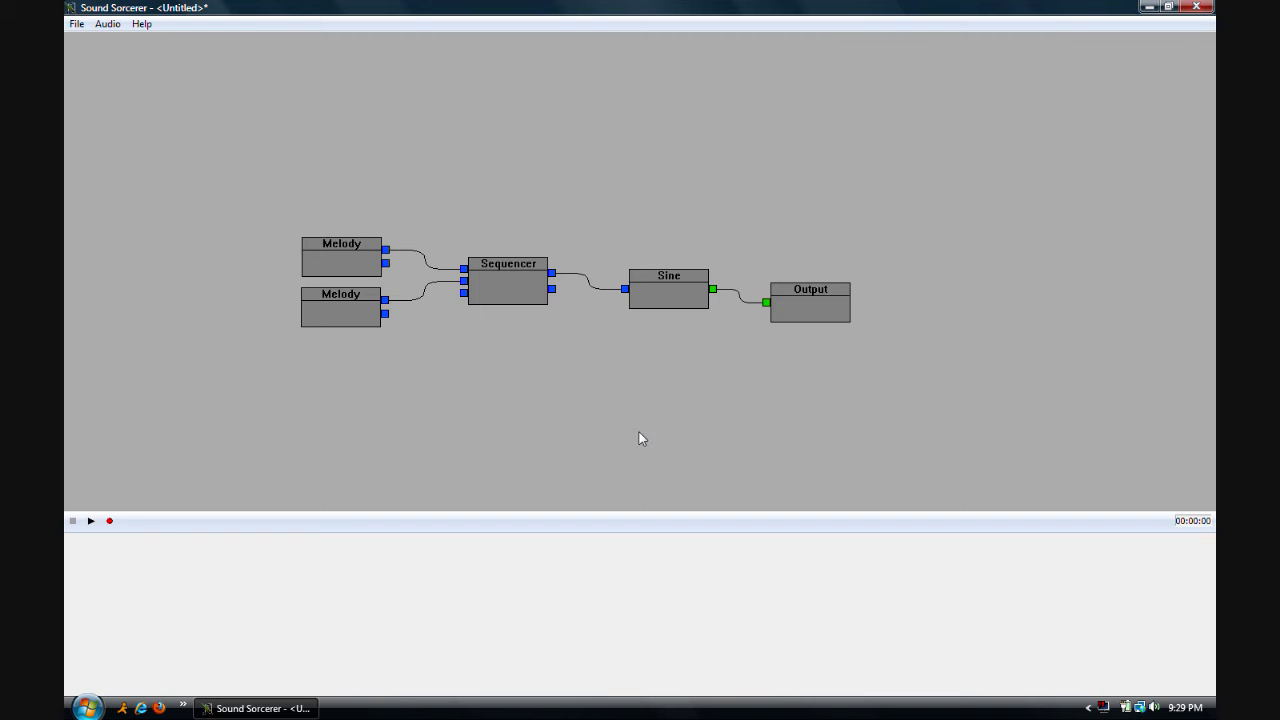
{"action": "key", "text": "space"}
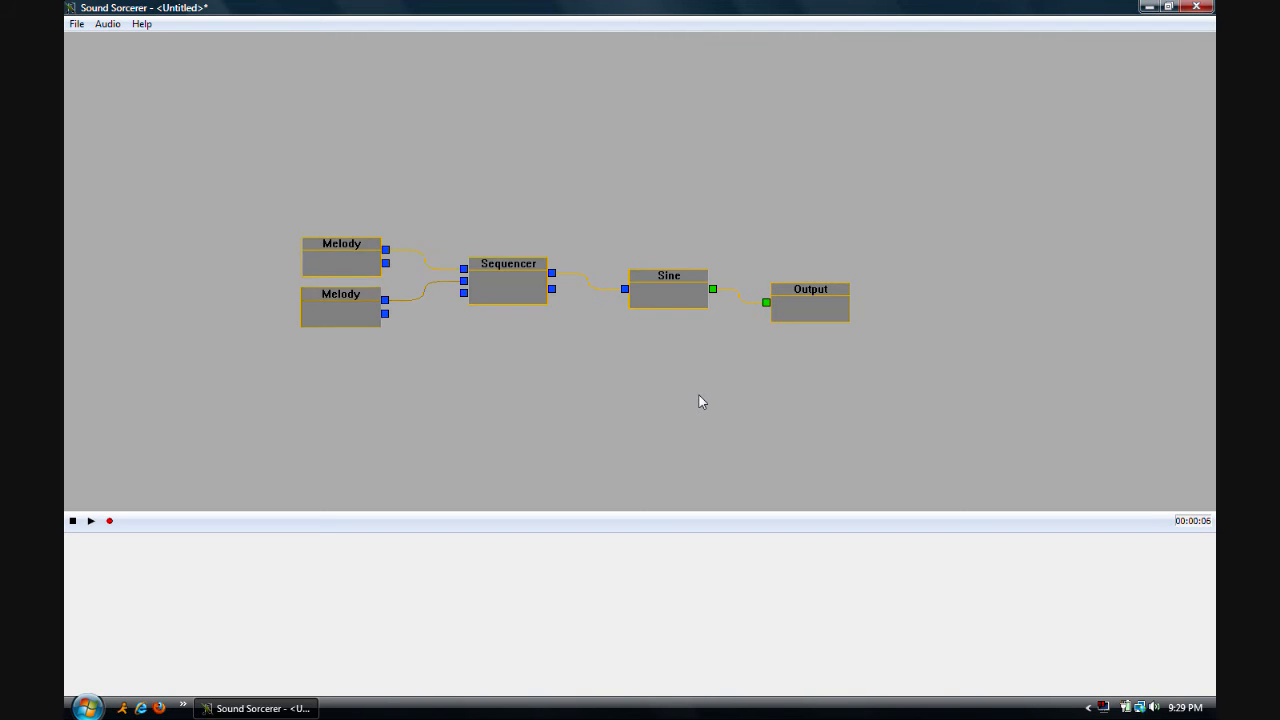
{"action": "left_click", "coordinate": [72, 522]}
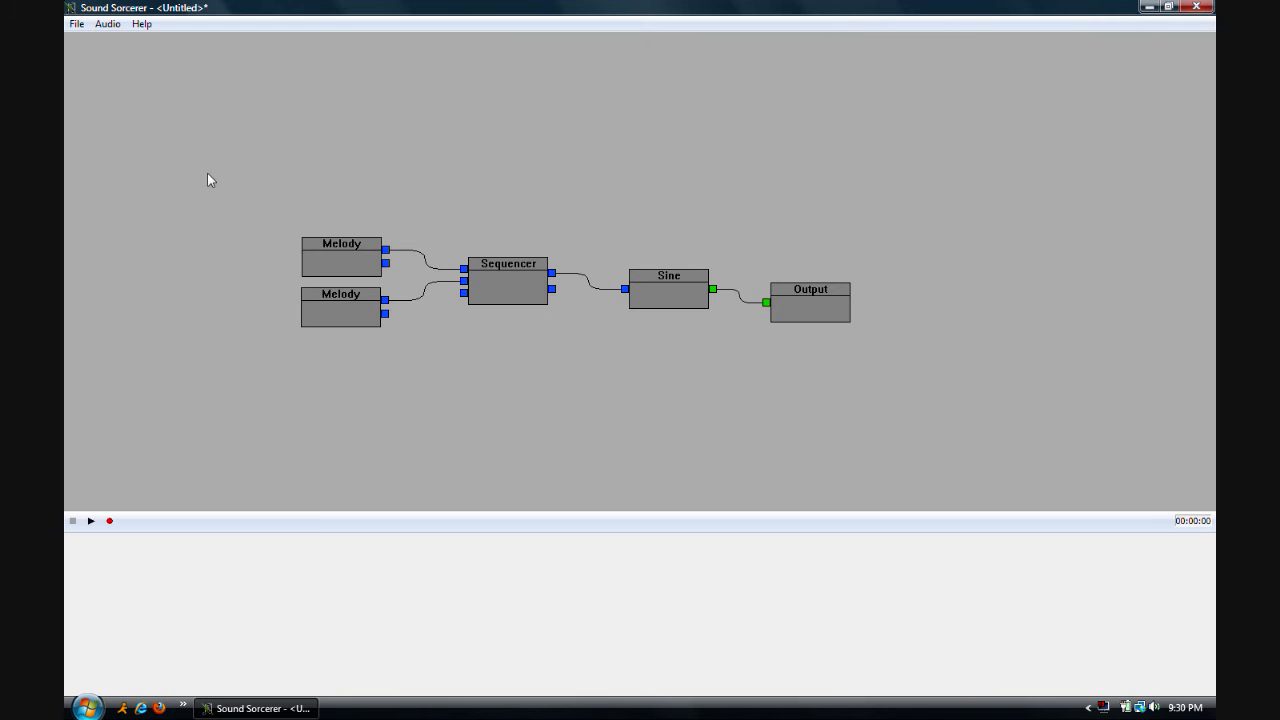
Open the echo.sxp project from the SoundSorcerer folder, discarding the unsaved changes to the current document
{"action": "left_click", "coordinate": [76, 23]}
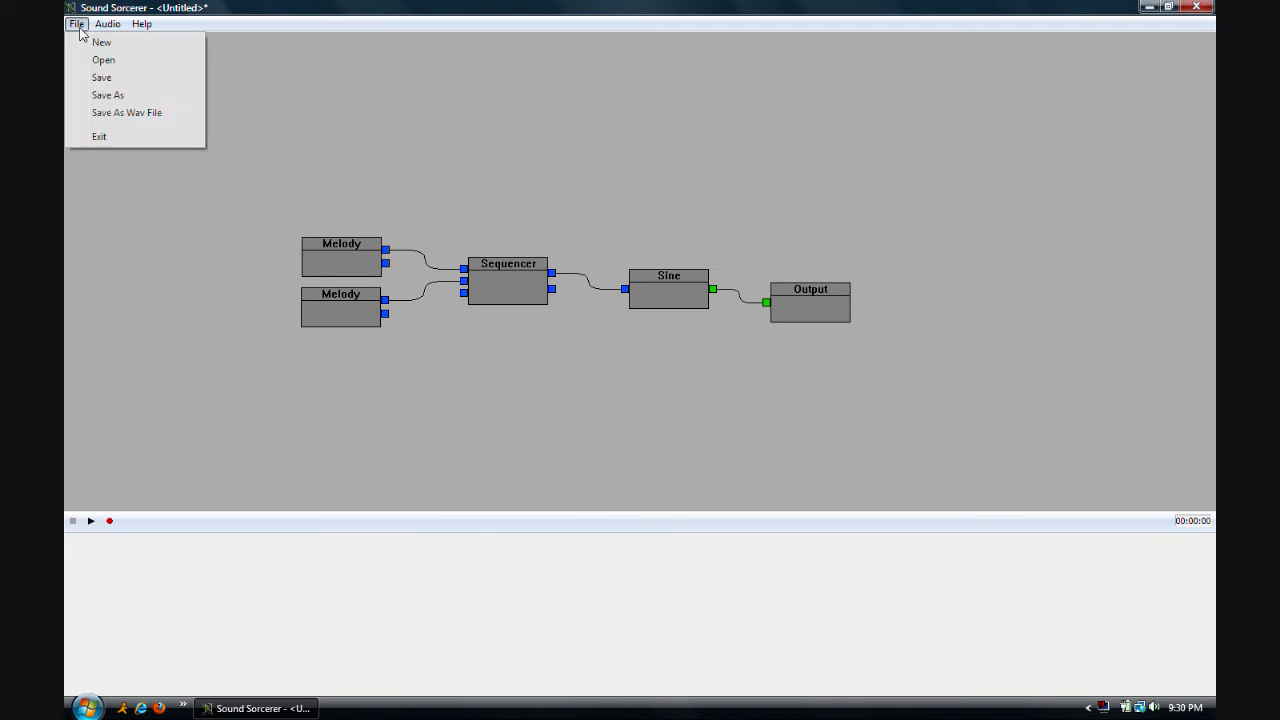
{"action": "left_click", "coordinate": [85, 61]}
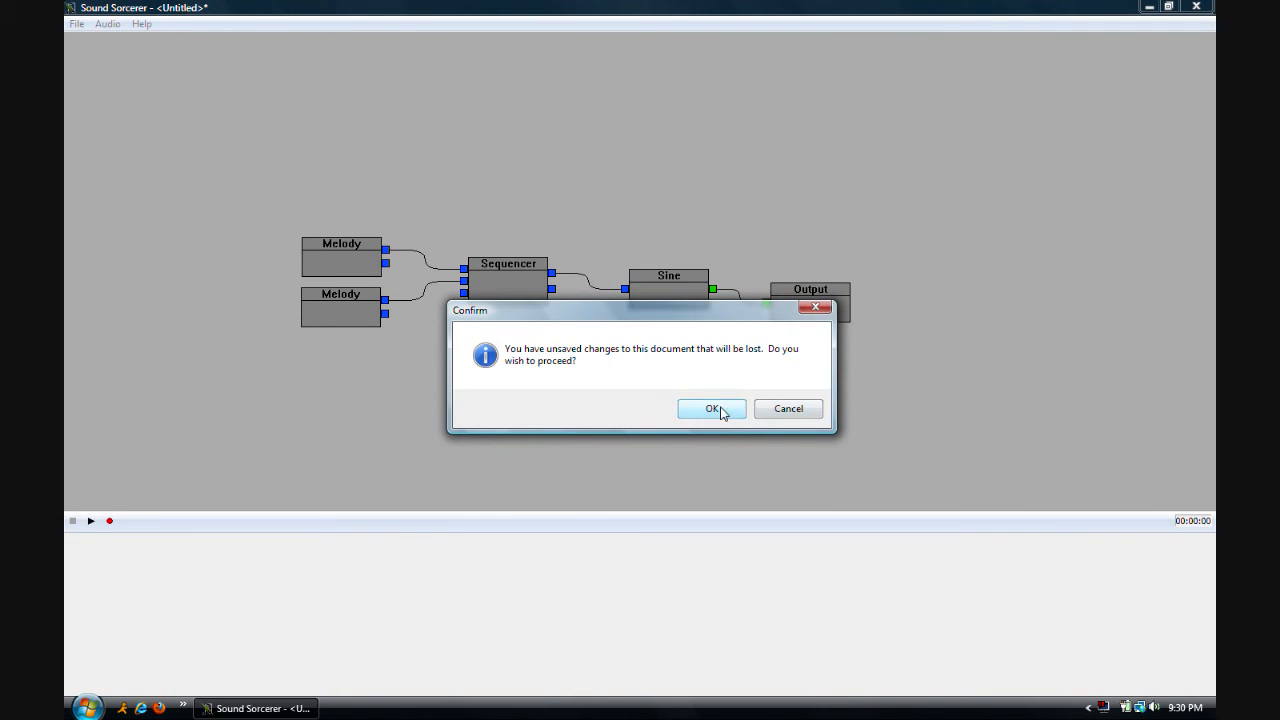
{"action": "left_click", "coordinate": [721, 408]}
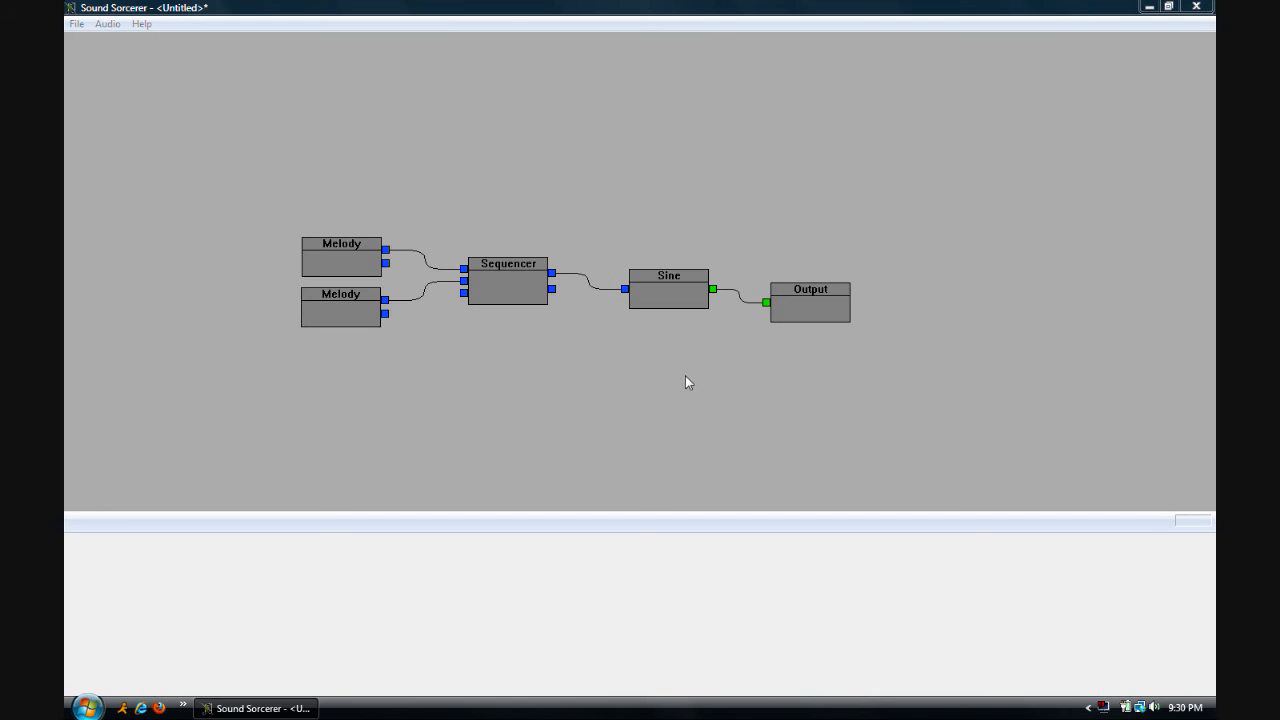
{"action": "double_click", "coordinate": [300, 232]}
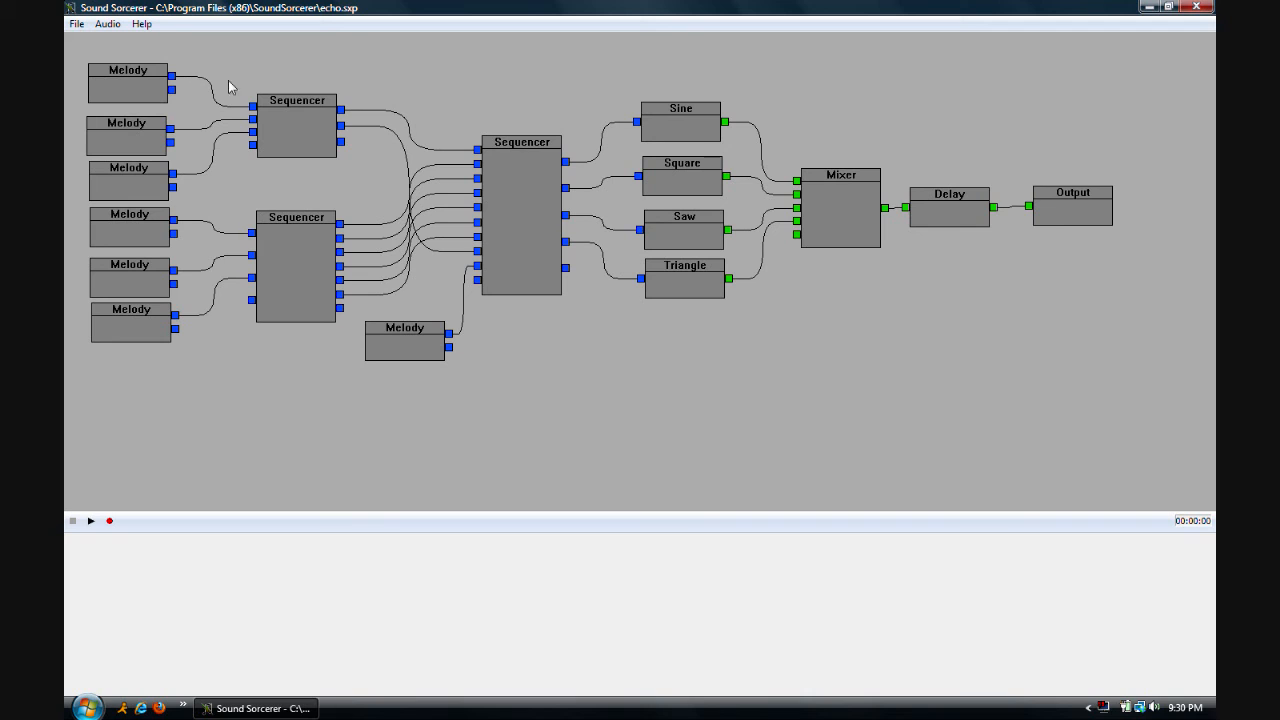
Examine the upper three Melody nodes and the main Sequencer of the echo project, and play the song before stopping it
{"action": "left_click", "coordinate": [140, 83]}
{"action": "left_click", "coordinate": [134, 128]}
{"action": "left_click", "coordinate": [138, 176]}
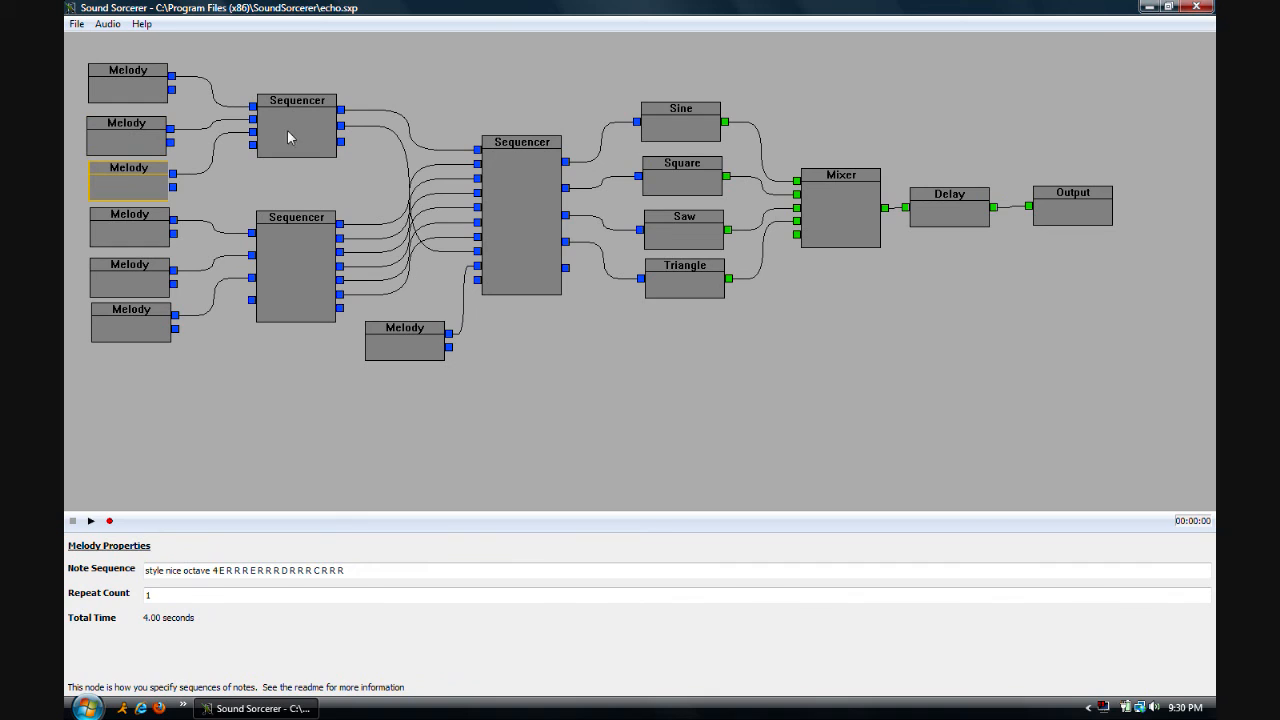
{"action": "left_click", "coordinate": [519, 144]}
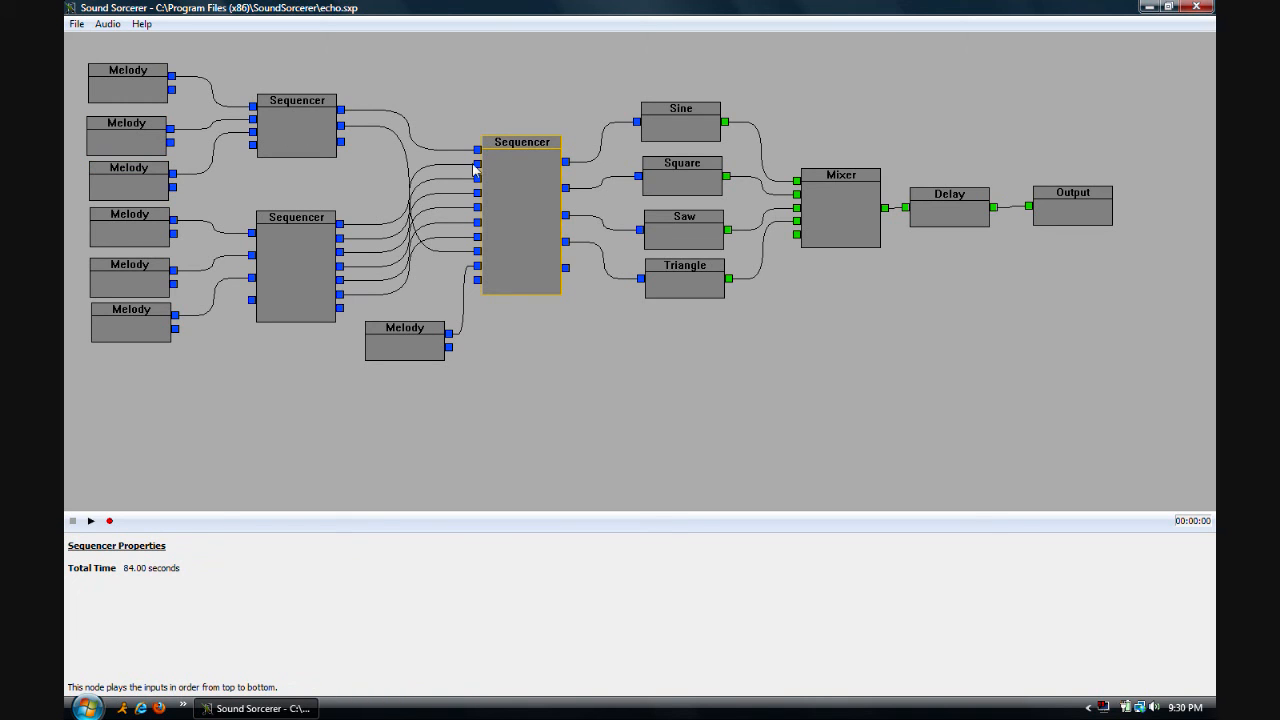
{"action": "left_click", "coordinate": [558, 400]}
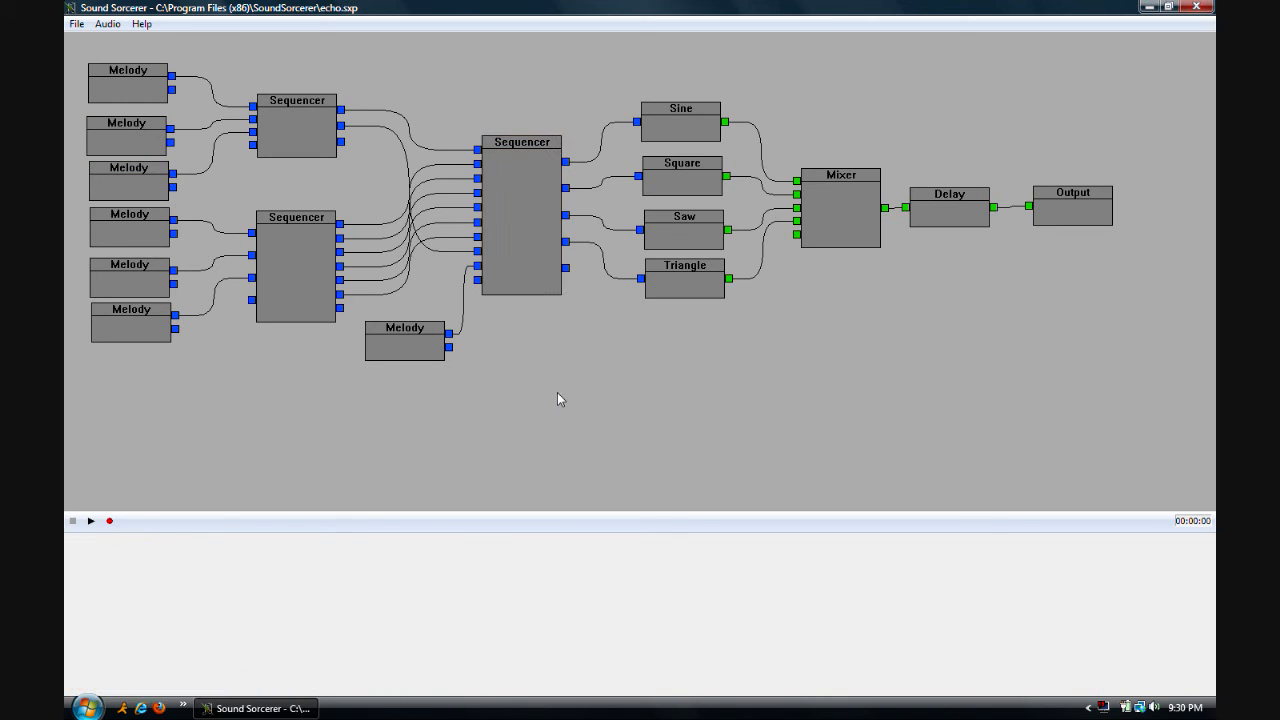
{"action": "key", "text": "space"}
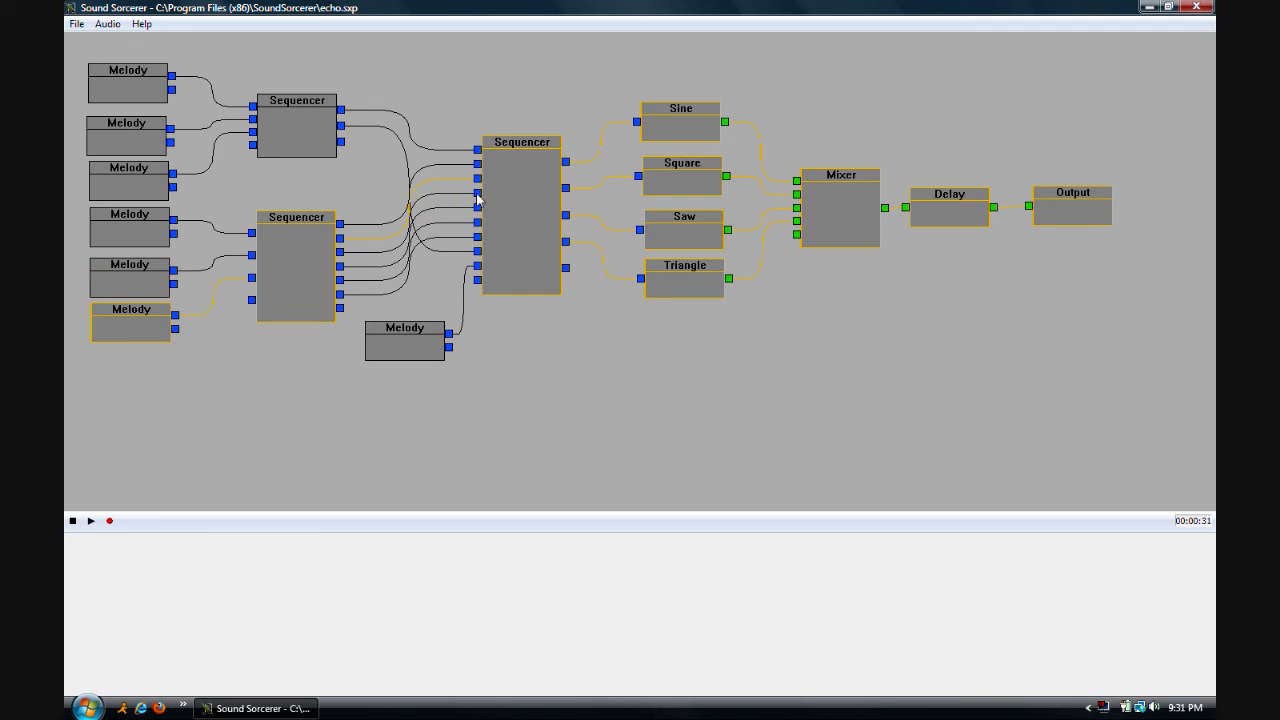
{"action": "left_click", "coordinate": [72, 521]}
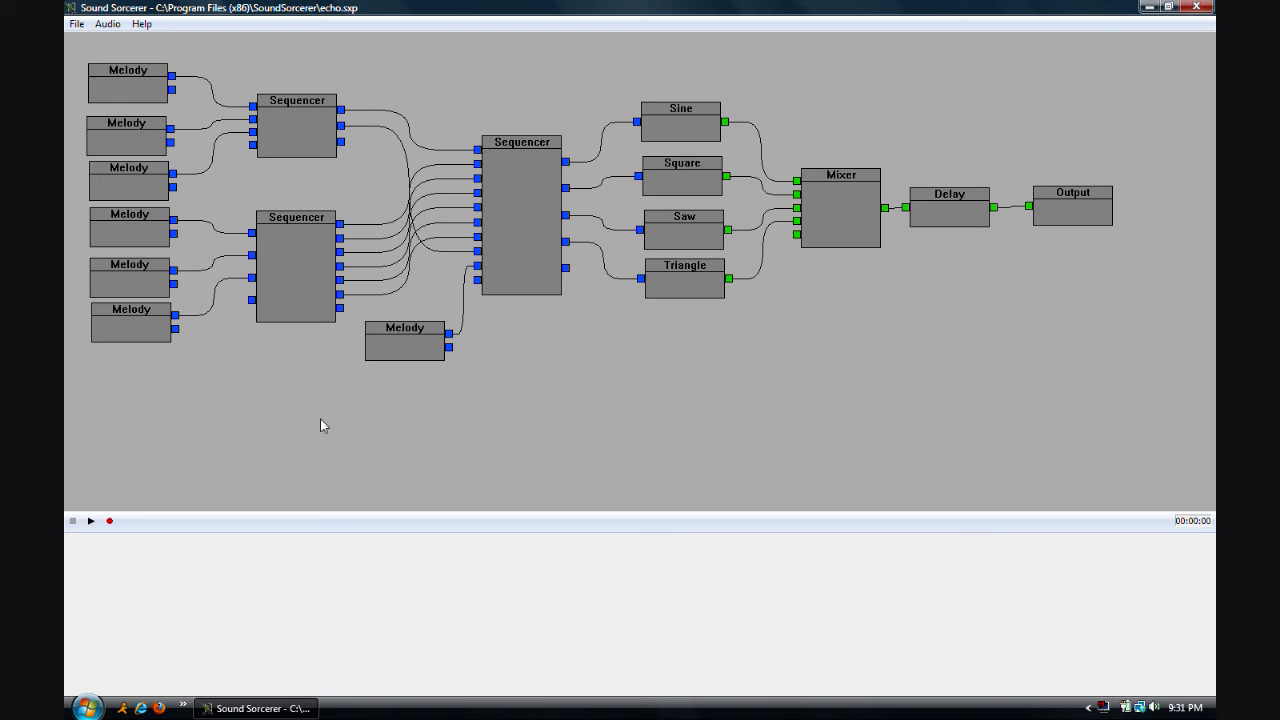
Open the test.sxp project from the SoundSorcerer folder
{"action": "left_click", "coordinate": [76, 23]}
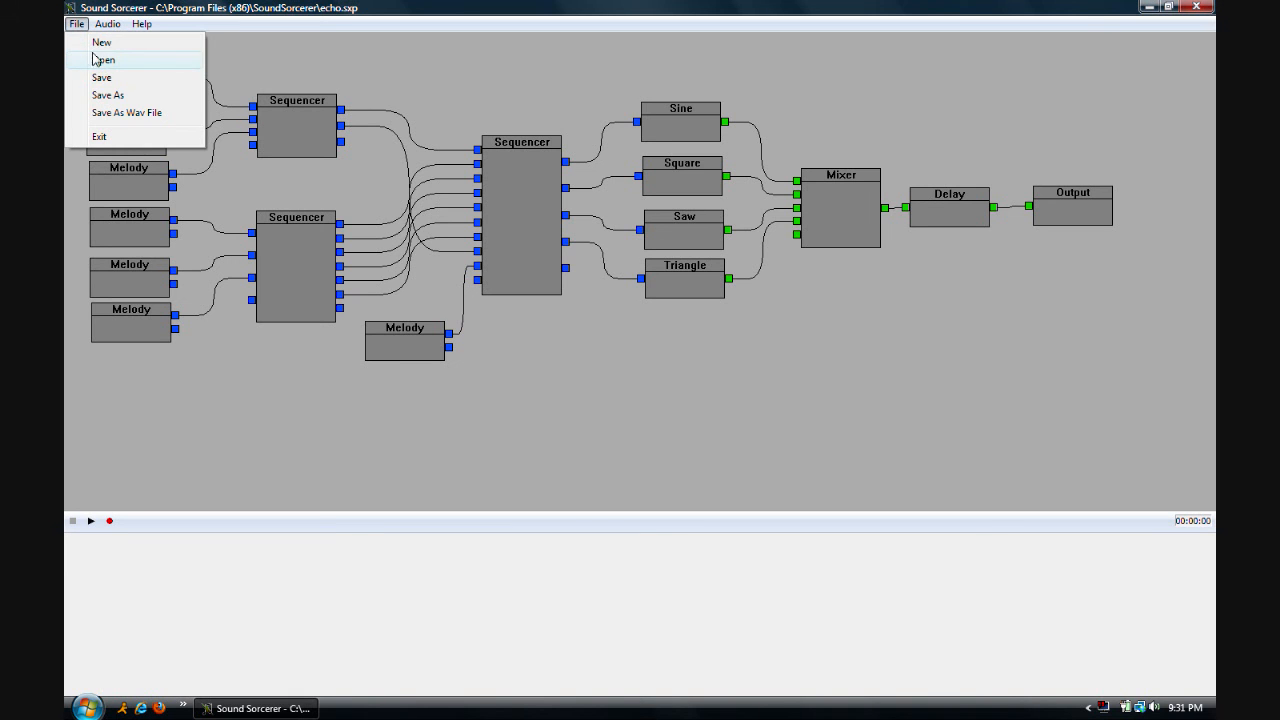
{"action": "left_click", "coordinate": [161, 63]}
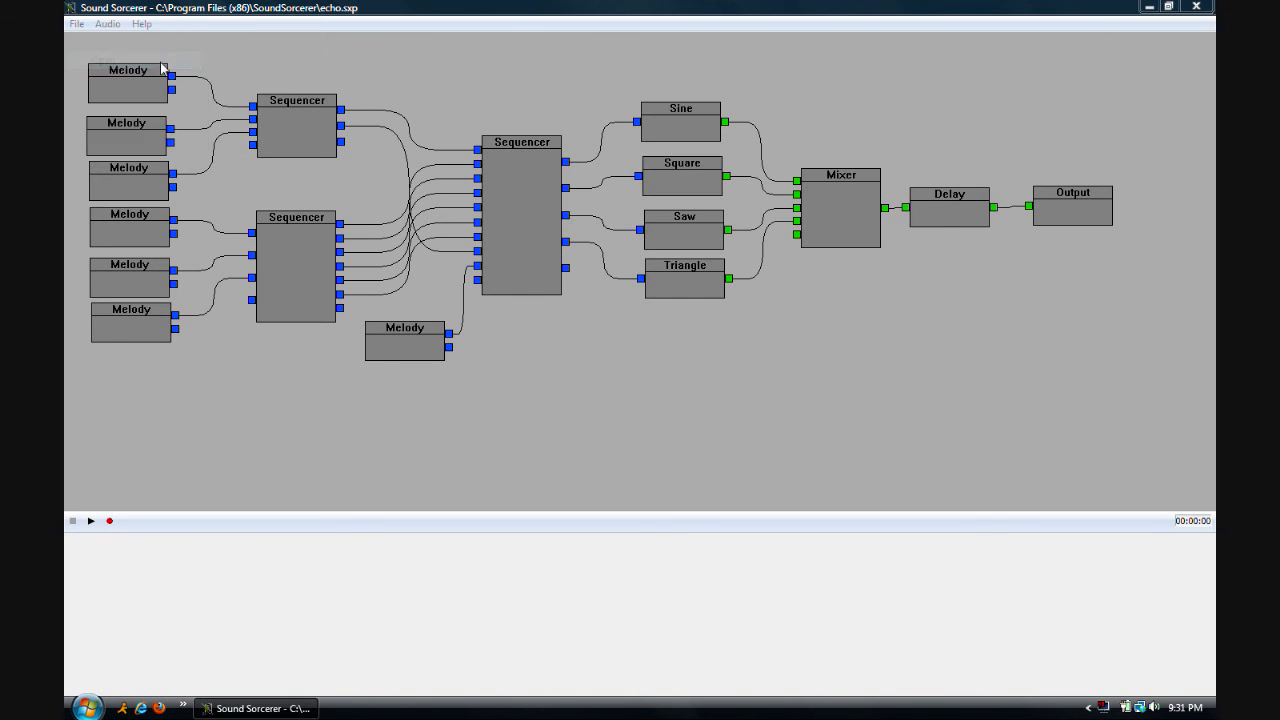
{"action": "left_click_drag", "start_coordinate": [505, 157], "coordinate": [488, 349]}
{"action": "double_click", "coordinate": [245, 331]}
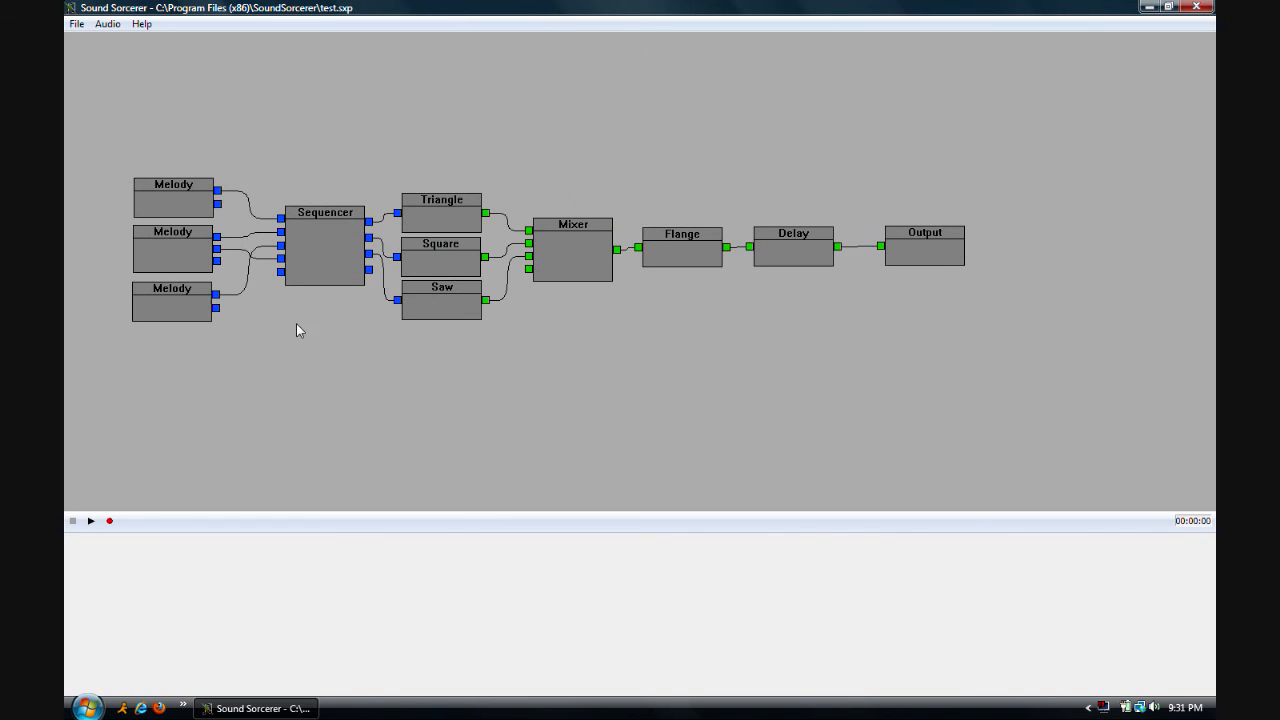
Play the test project's song and stop it, and examine the properties of the Flange node between the Mixer and Delay
{"action": "left_click_drag", "start_coordinate": [394, 369], "coordinate": [367, 261]}
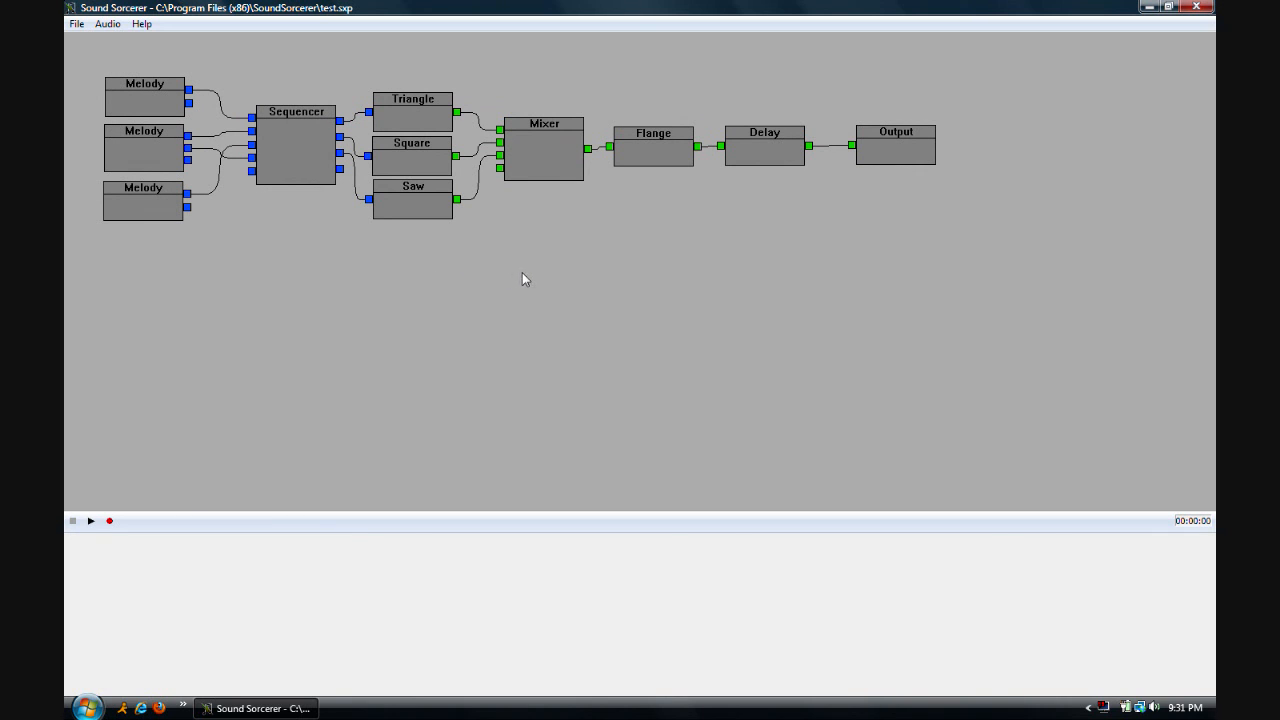
{"action": "key", "text": "space"}
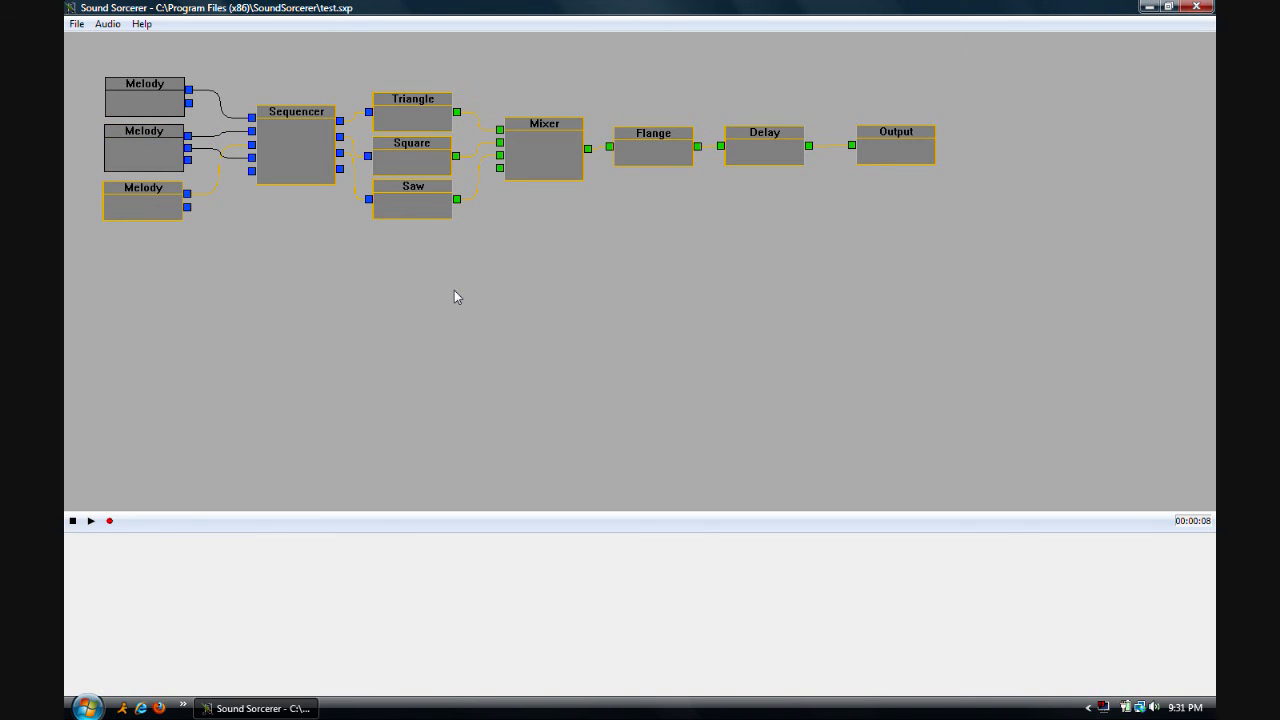
{"action": "left_click", "coordinate": [72, 521]}
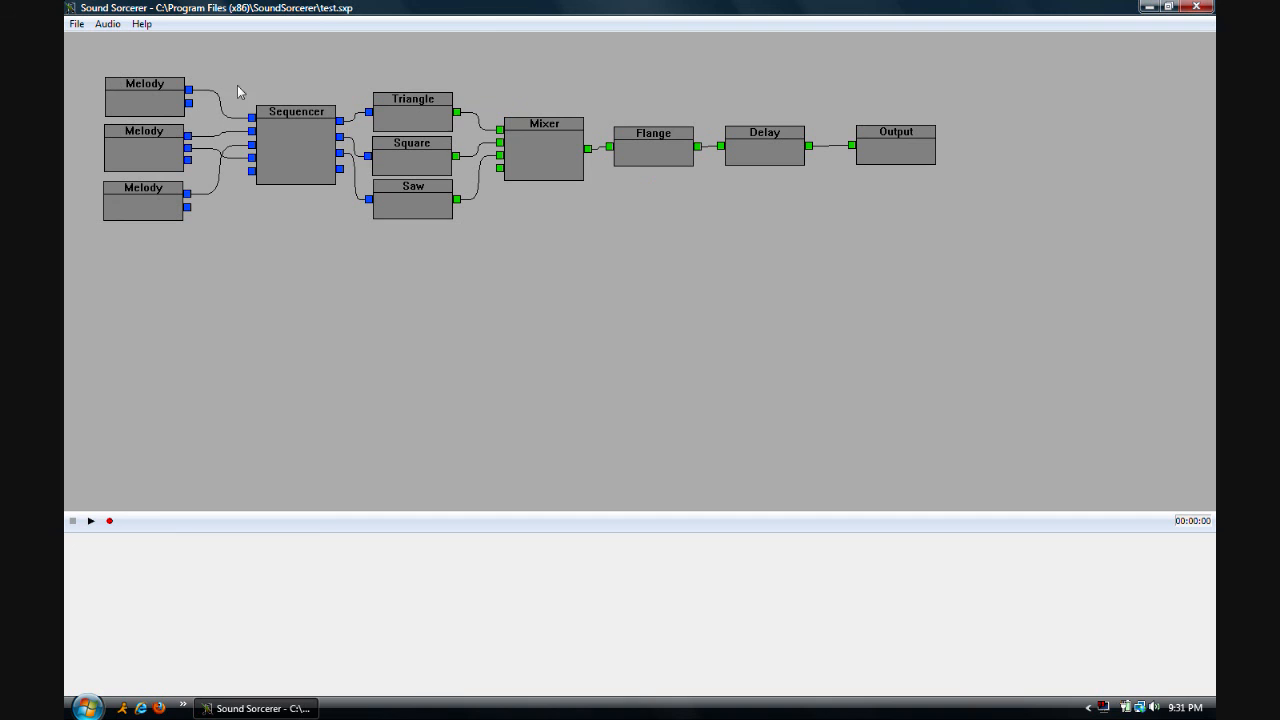
{"action": "left_click", "coordinate": [655, 148]}
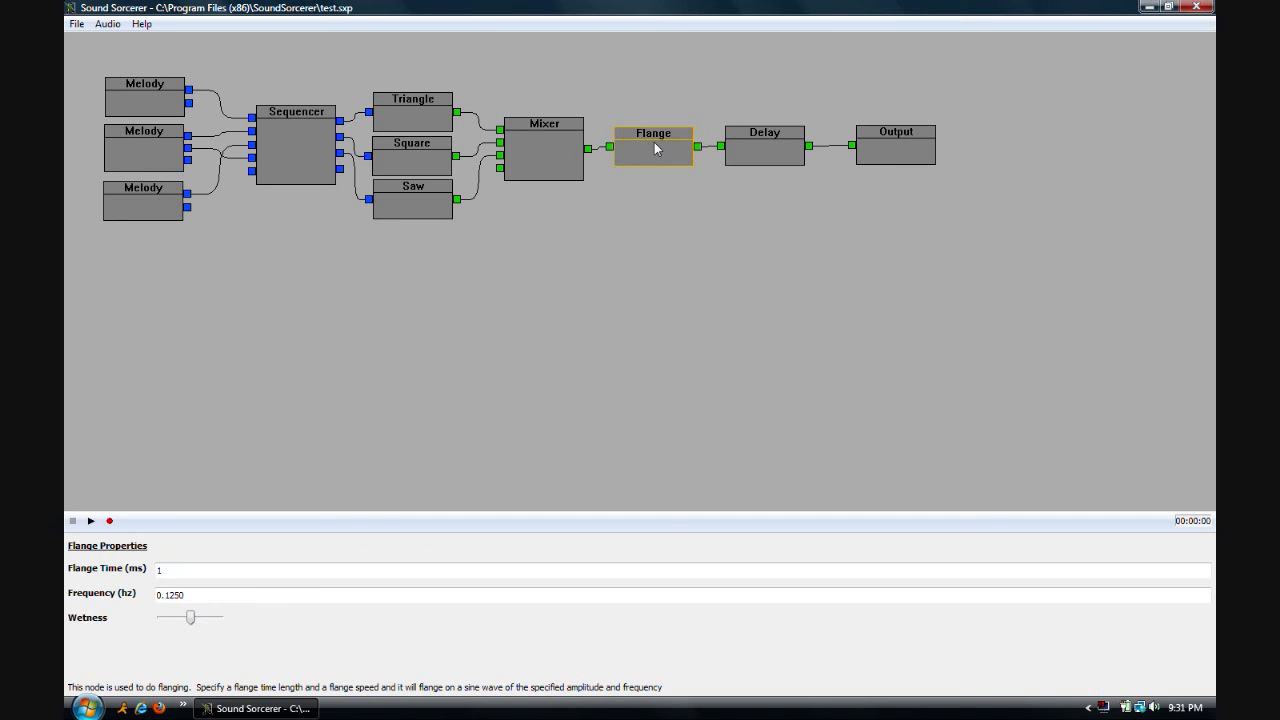
{"action": "left_click", "coordinate": [641, 216]}
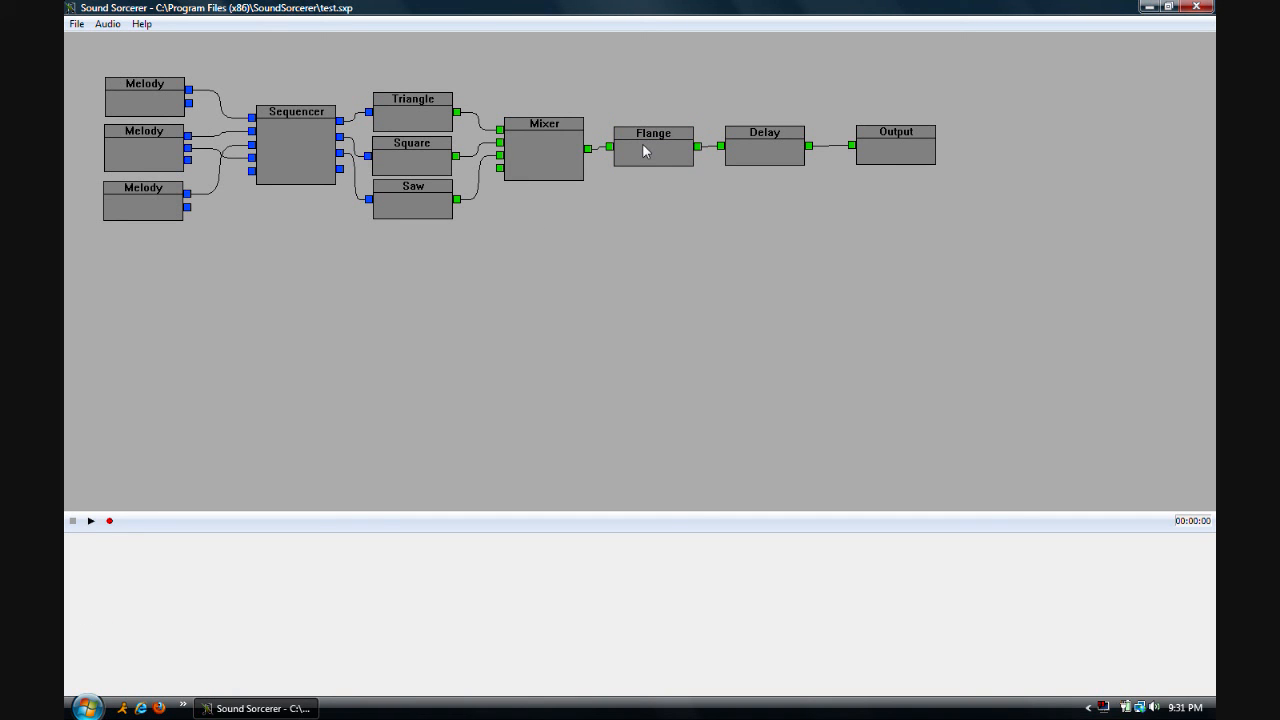